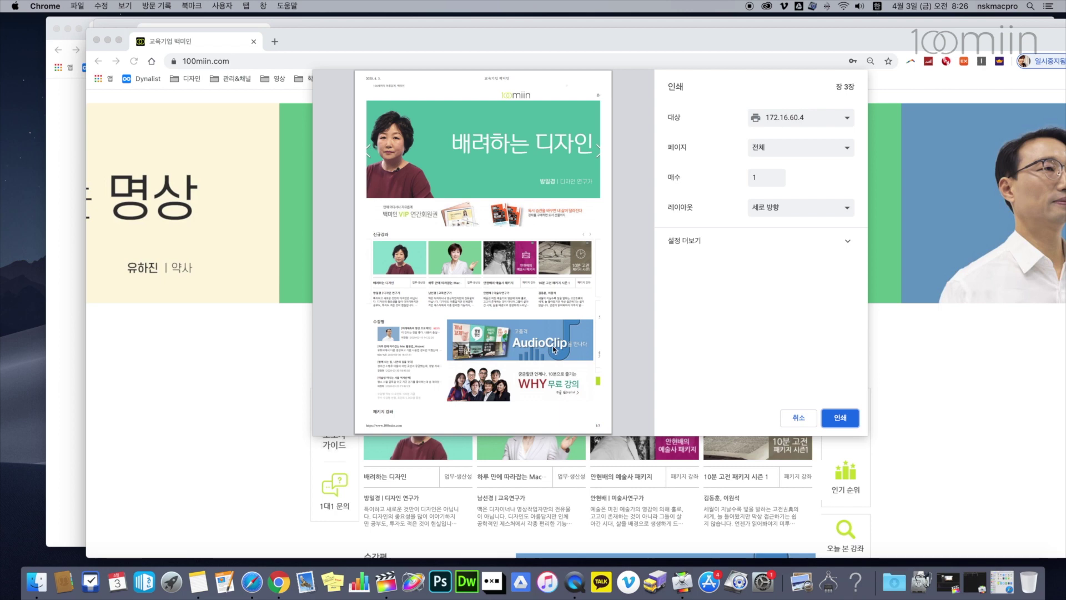
- Cancel printing and save the 100miin.com page to the iCloud desktop as 교육기업 백미인.mhtml
left_click(808, 419)
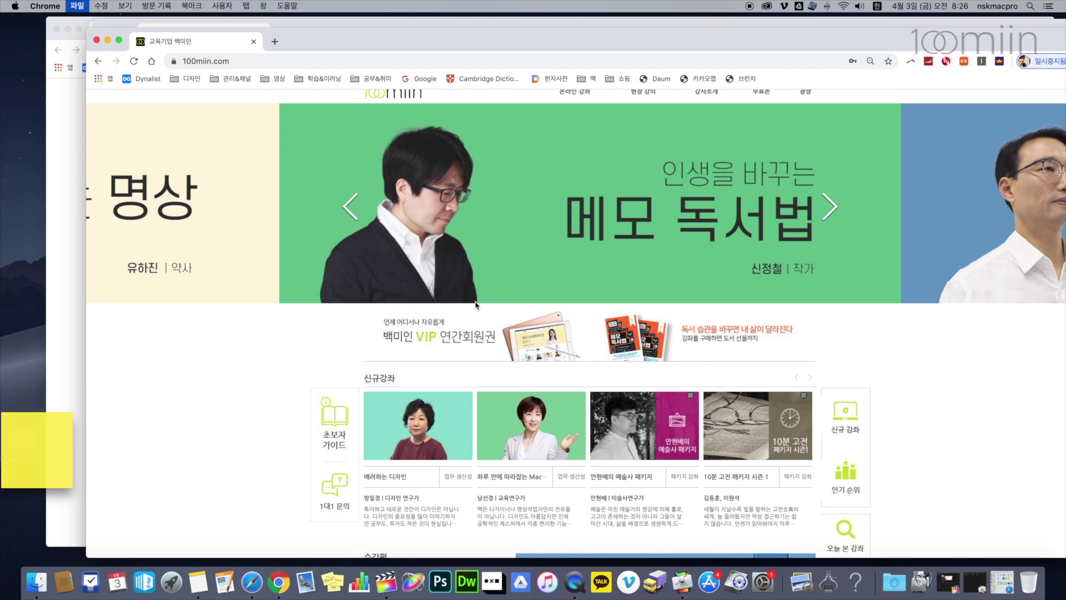
key("super+s")
key("Return")
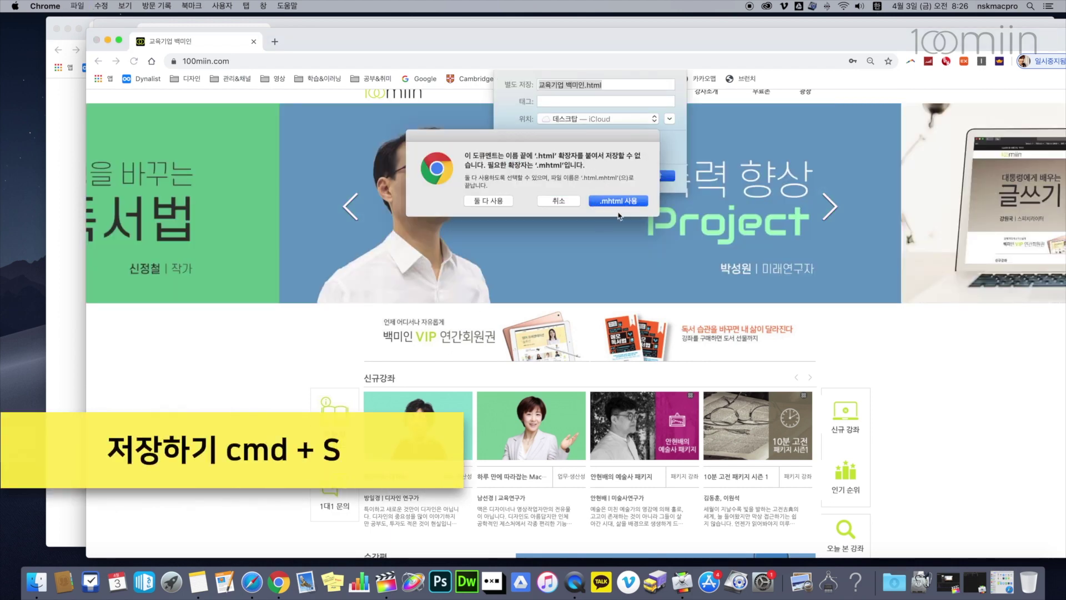
left_click(620, 203)
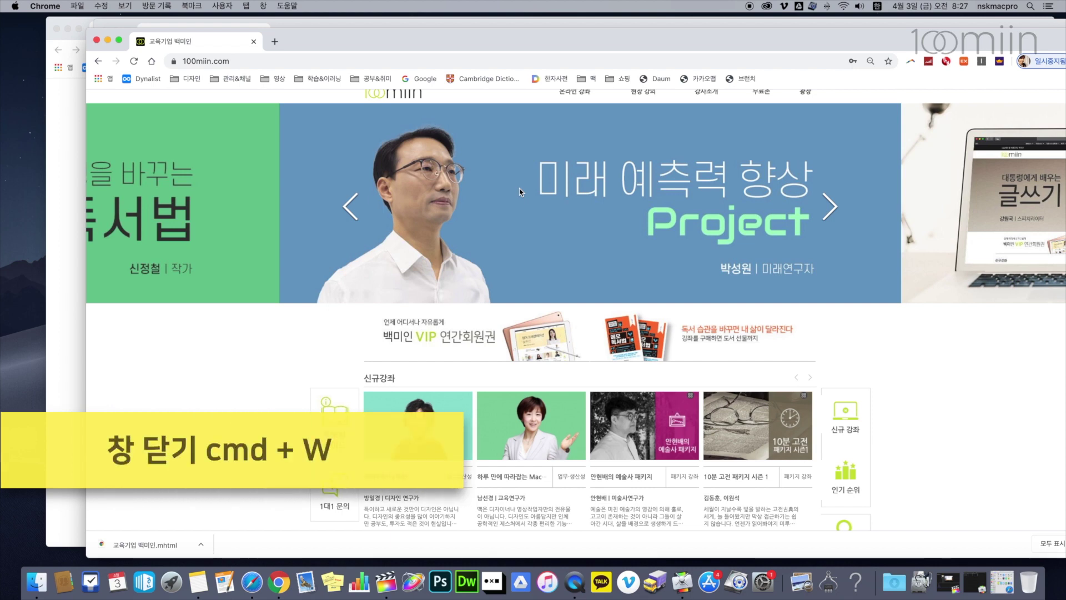
- Close the 100miin.com window and quit the browser completely
key("super+w")
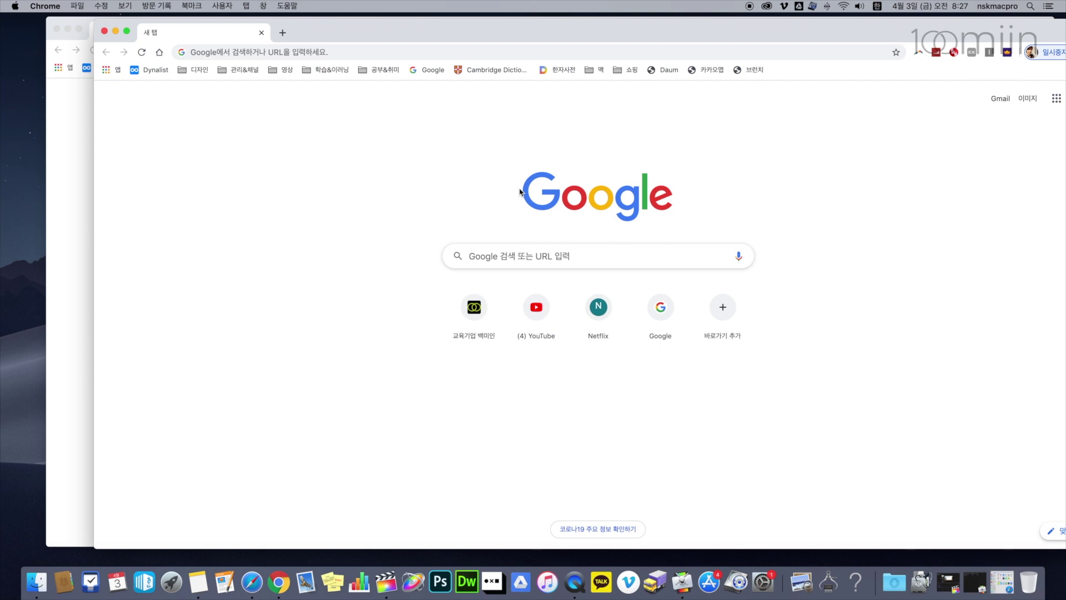
key("super+q")
key("super+q")
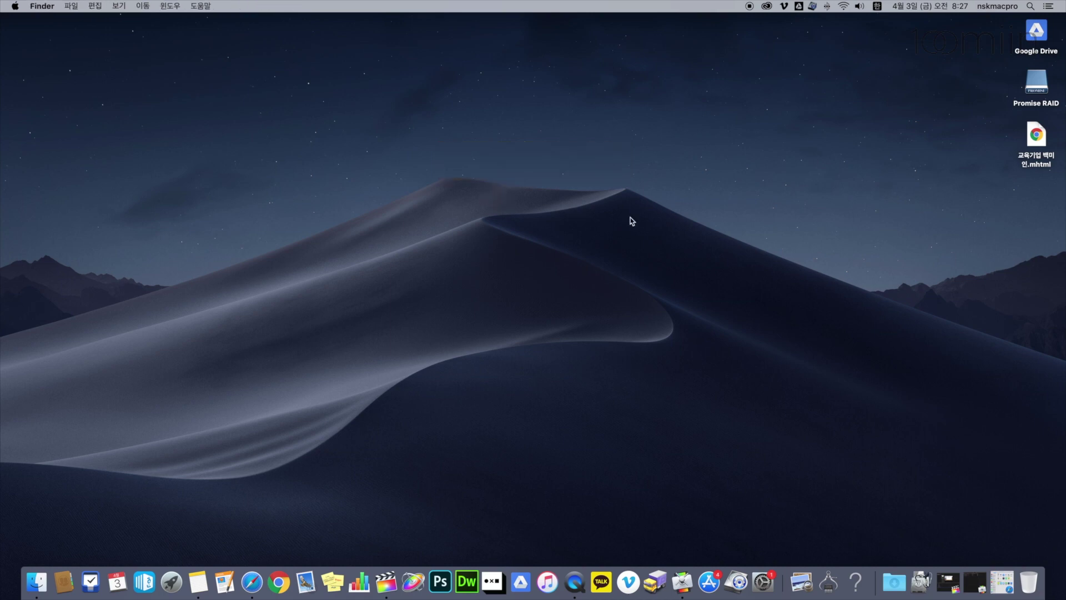
- Duplicate the 교육기업 백미인.mhtml file on the desktop
left_click(1017, 157)
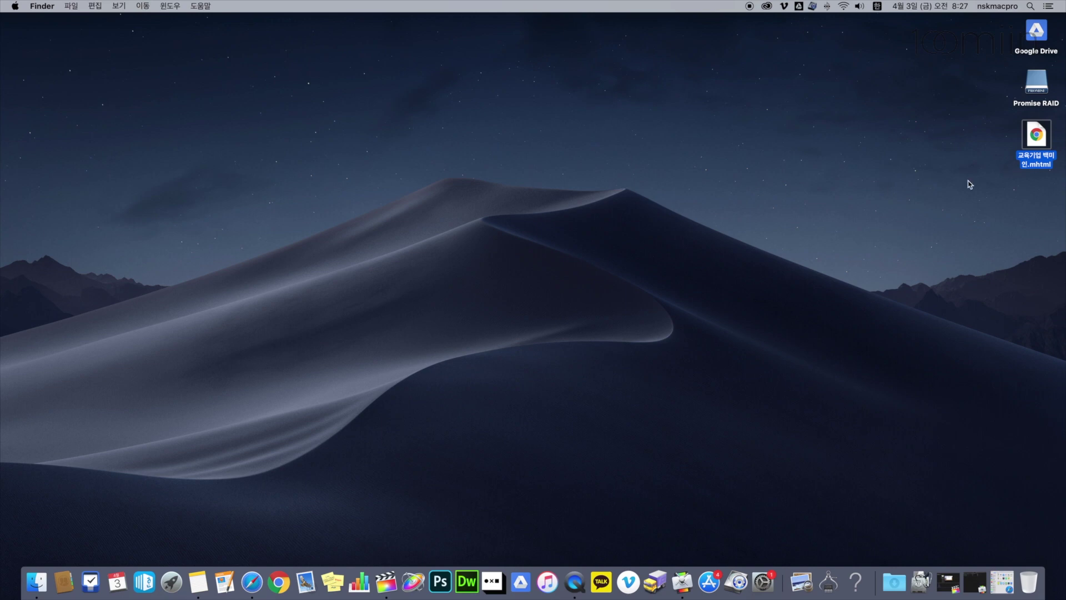
key("super+d")
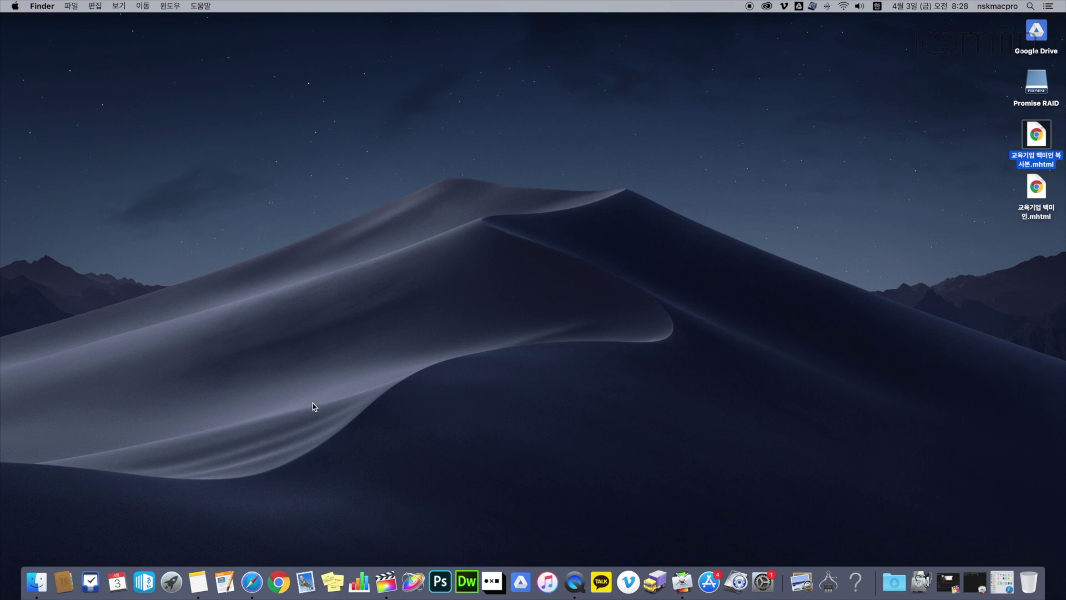
- Switch to Pages, create a document from the blank page template (빈 페이지) and enter the text "나비야 나비야"
left_click(225, 582)
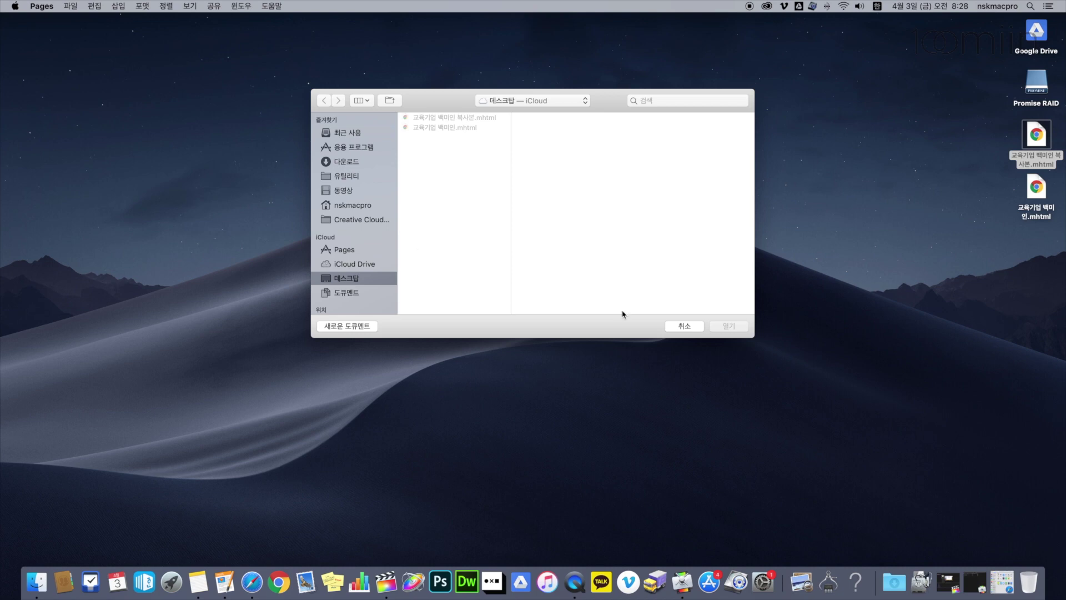
left_click(363, 326)
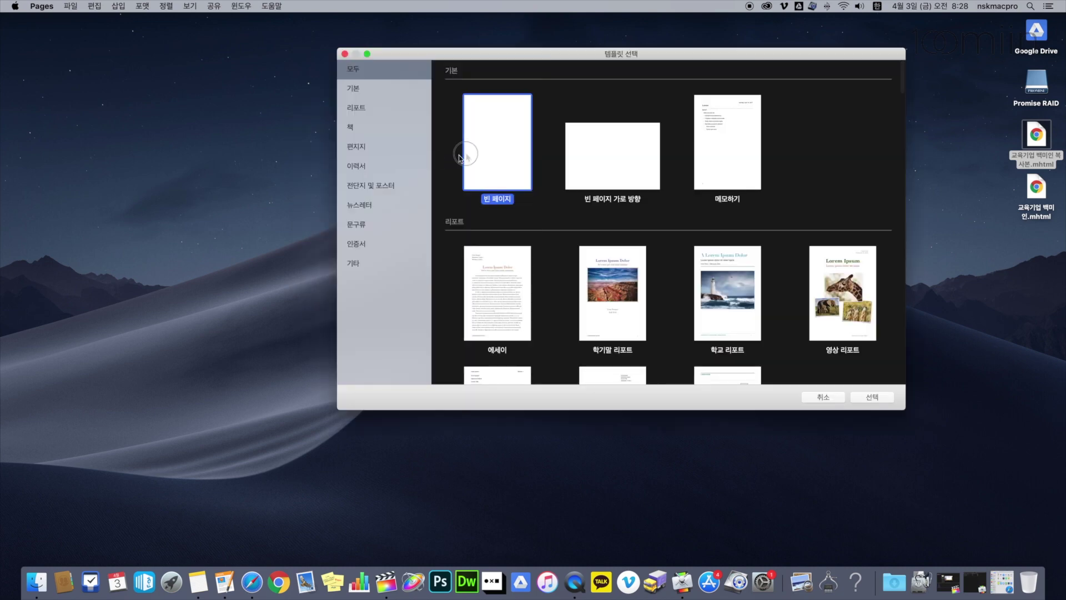
left_click(489, 152)
key("Return")
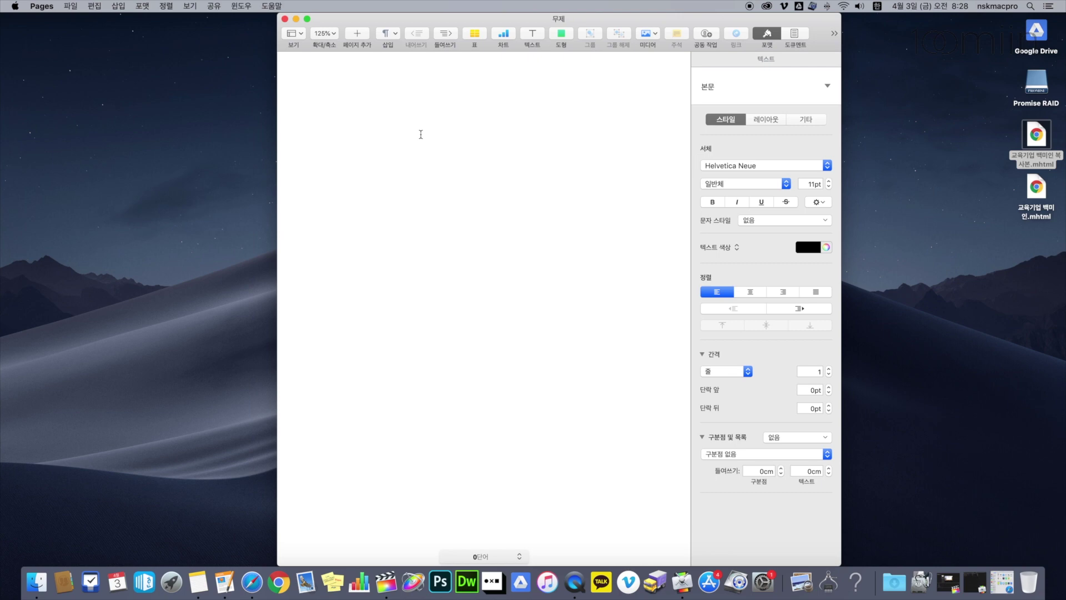
type("나비야 나비야")
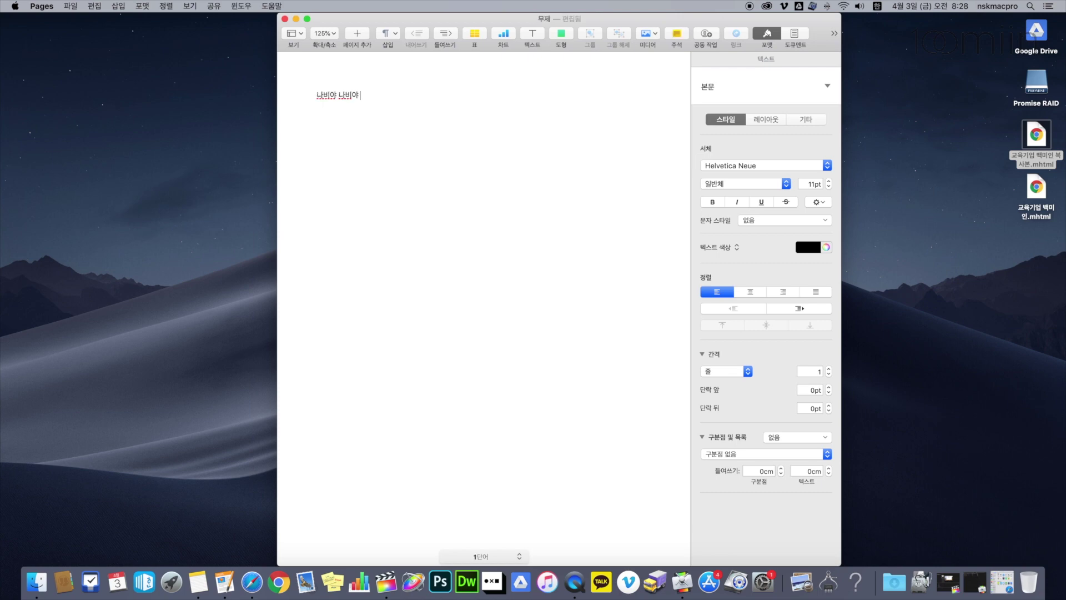
- Copy the "나비야 나비야" line and set its font size to 20 pt
left_click_drag(394, 95, 270, 95)
key("super+c")
left_click(828, 181)
left_click(828, 181)
left_click(829, 181)
left_click(828, 181)
left_click(828, 181)
left_click(828, 181)
left_click(828, 181)
left_click(828, 181)
left_click(828, 181)
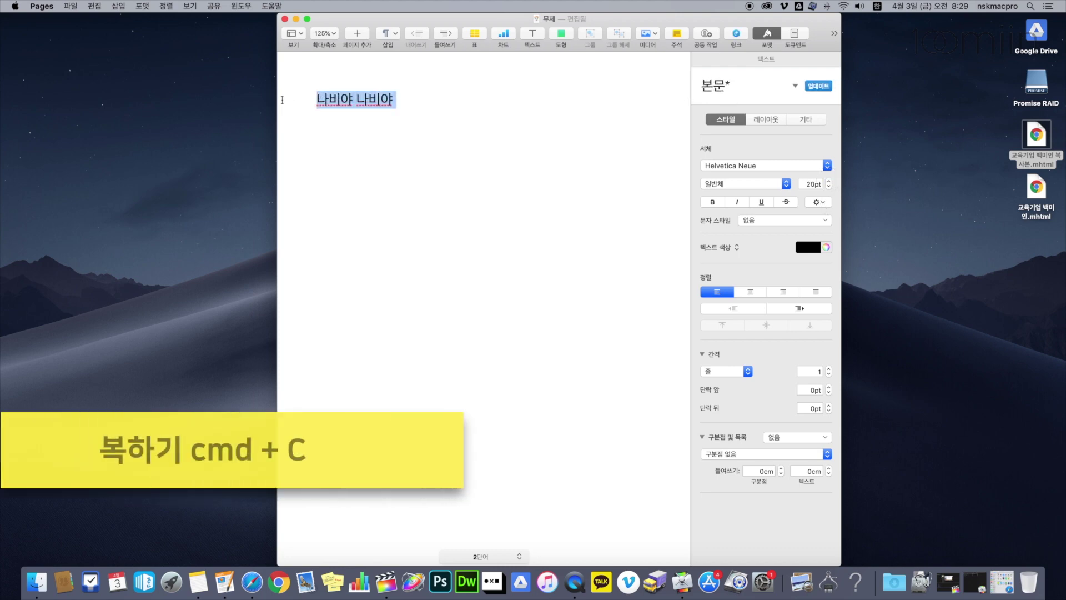
- Paste the copied "나비야 나비야" text on a new line below the first
left_click(455, 104)
key("Return")
key("super+v")
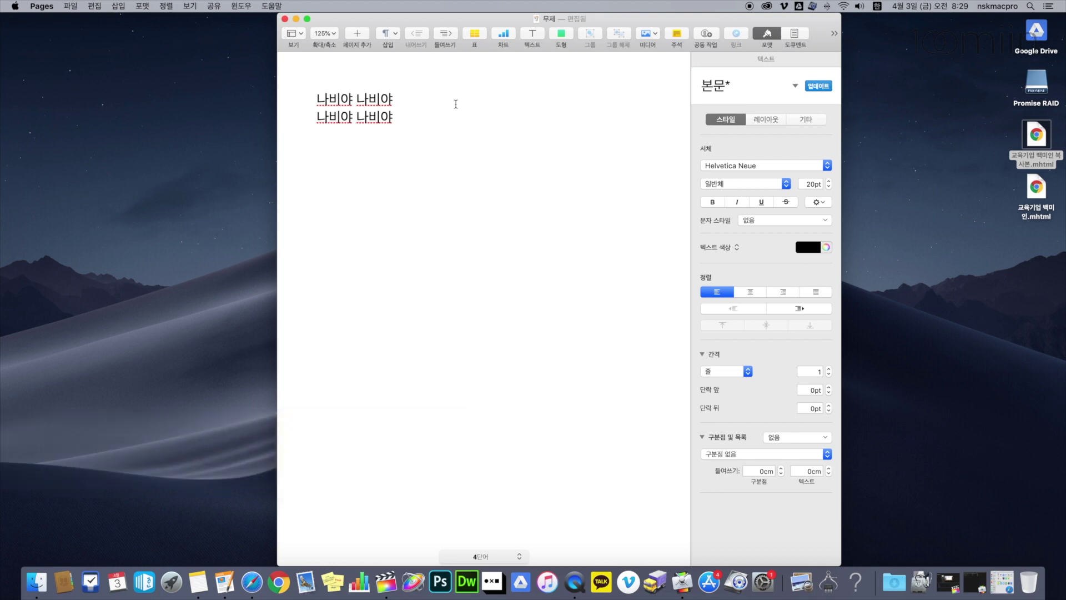
- Copy both "나비야 나비야" lines and paste them on a new line below
left_click_drag(410, 119, 313, 96)
key("cmd+c")
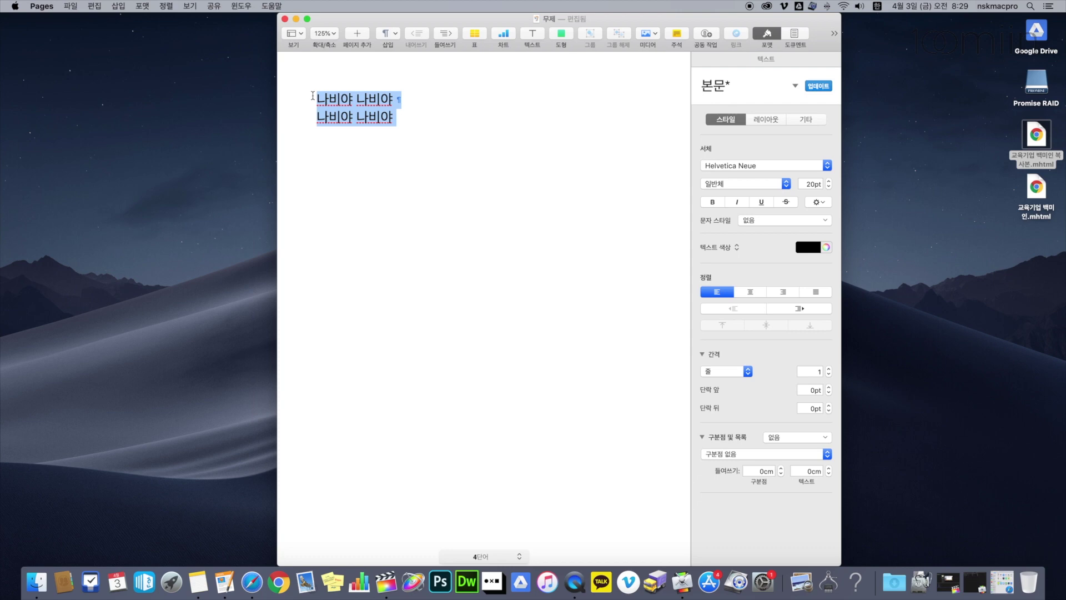
left_click(409, 119)
key("Return")
key("cmd+v")
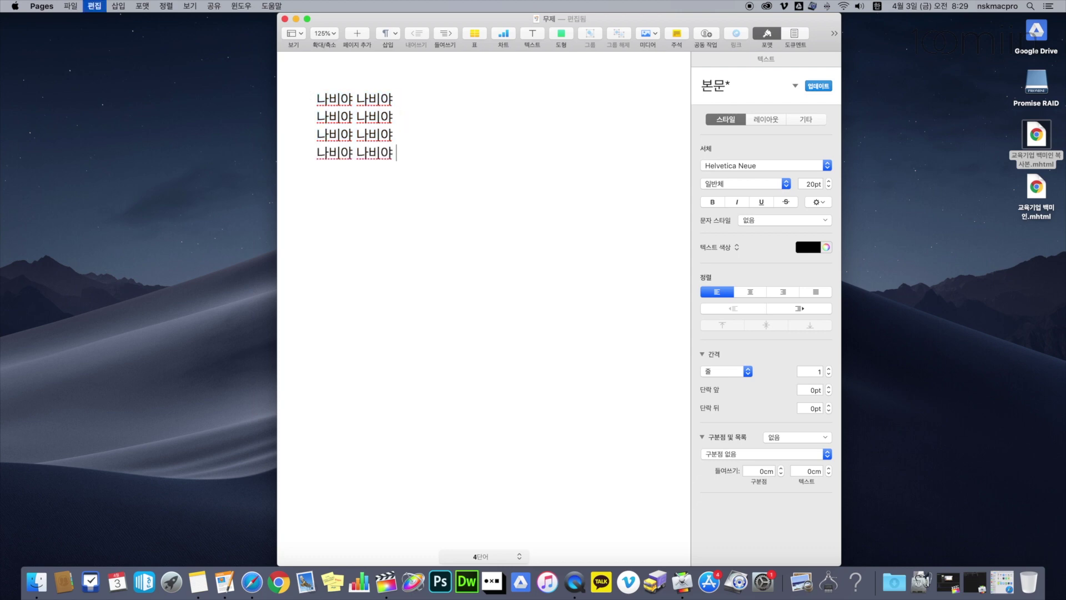
- Select the document's entire text, copy it and paste it on a new line after the last one
left_click_drag(412, 162, 314, 100)
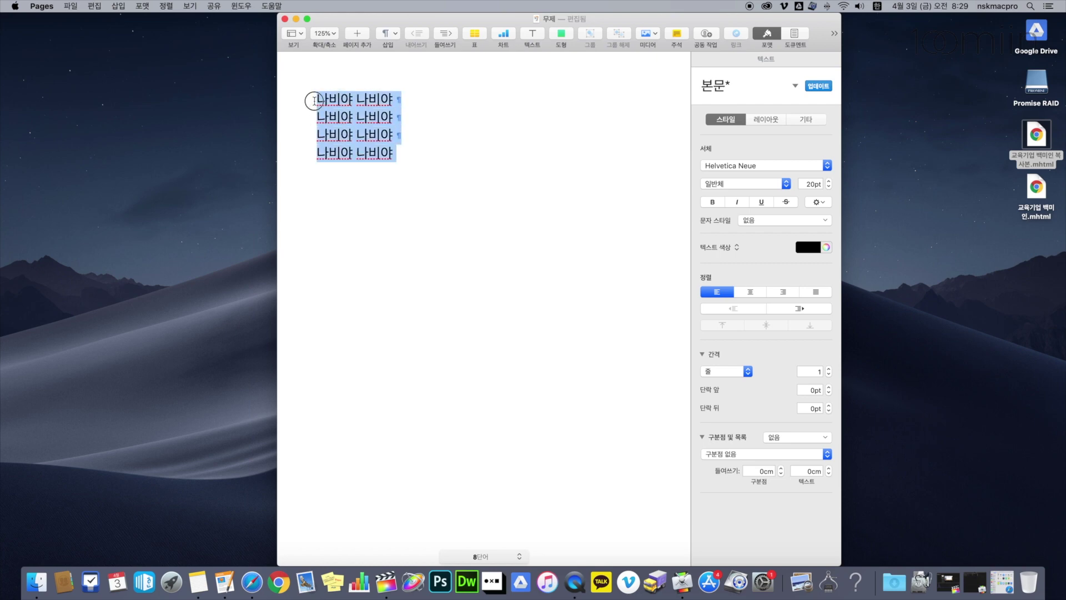
left_click(408, 153)
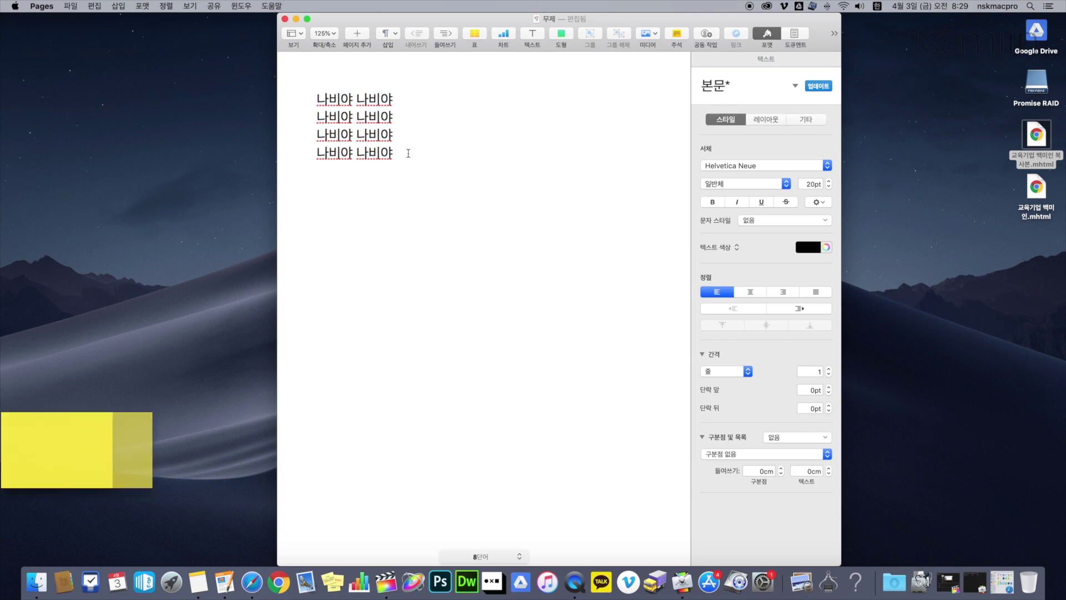
key("super+a")
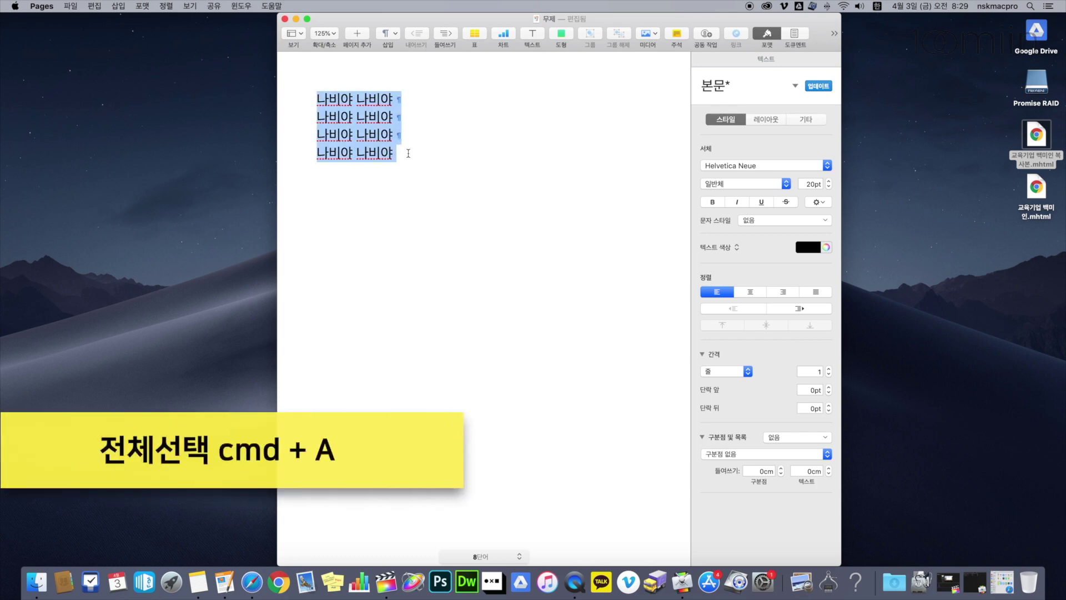
key("super+c")
left_click(408, 153)
key("Return")
key("super+v")
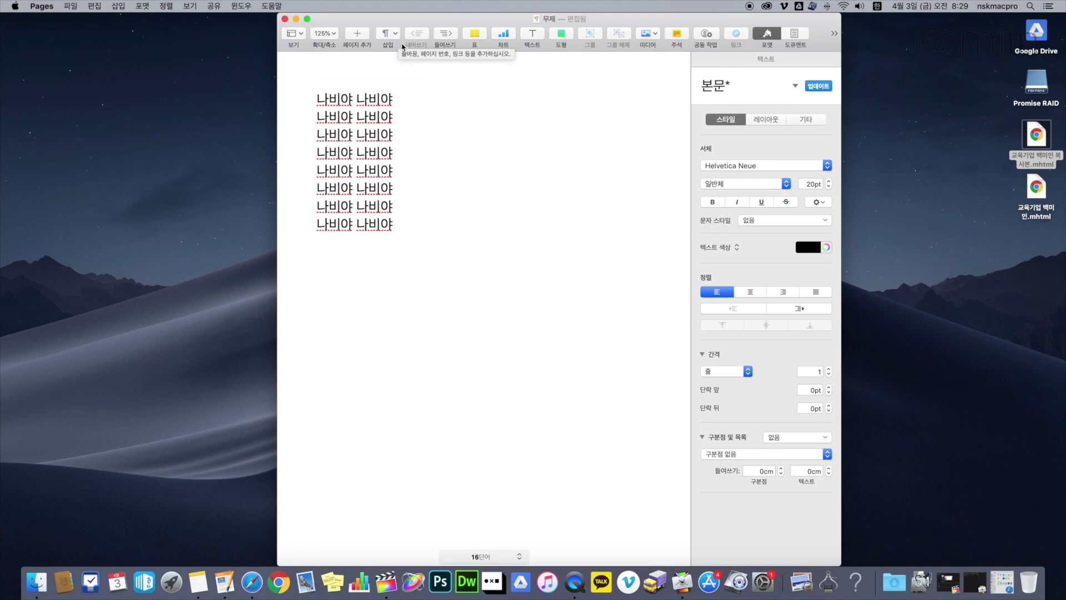
- Switch to Chrome and enlarge the 100miin.com page around the course reviews section (수강평) to 150%
key("super+Tab")
scroll(309, 450, "up", 10)
scroll(302, 450, "down", 6)
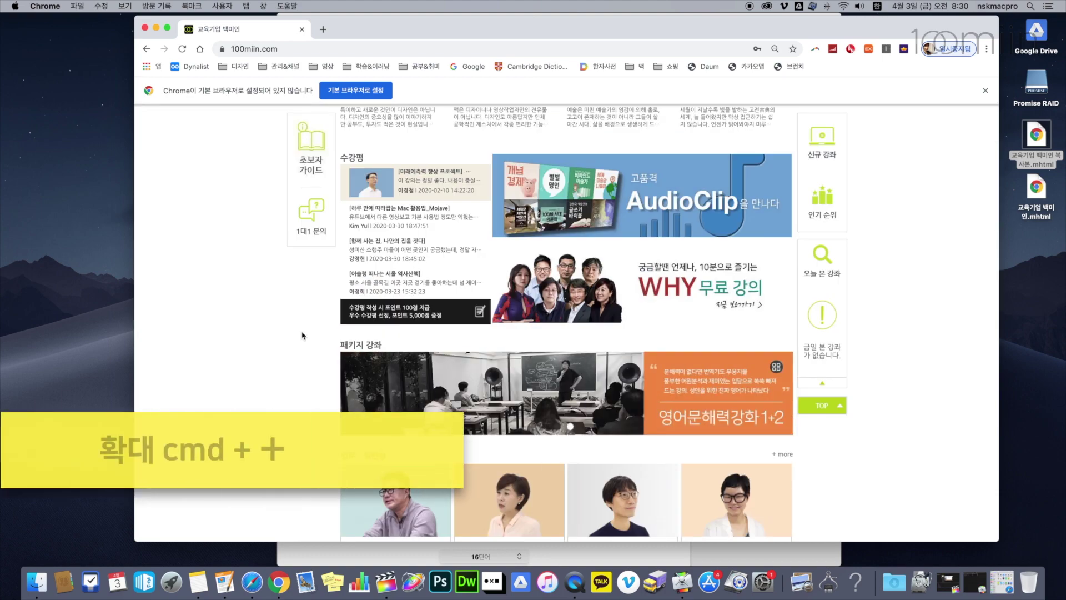
key("super+equal")
key("super+equal")
key("super+equal")
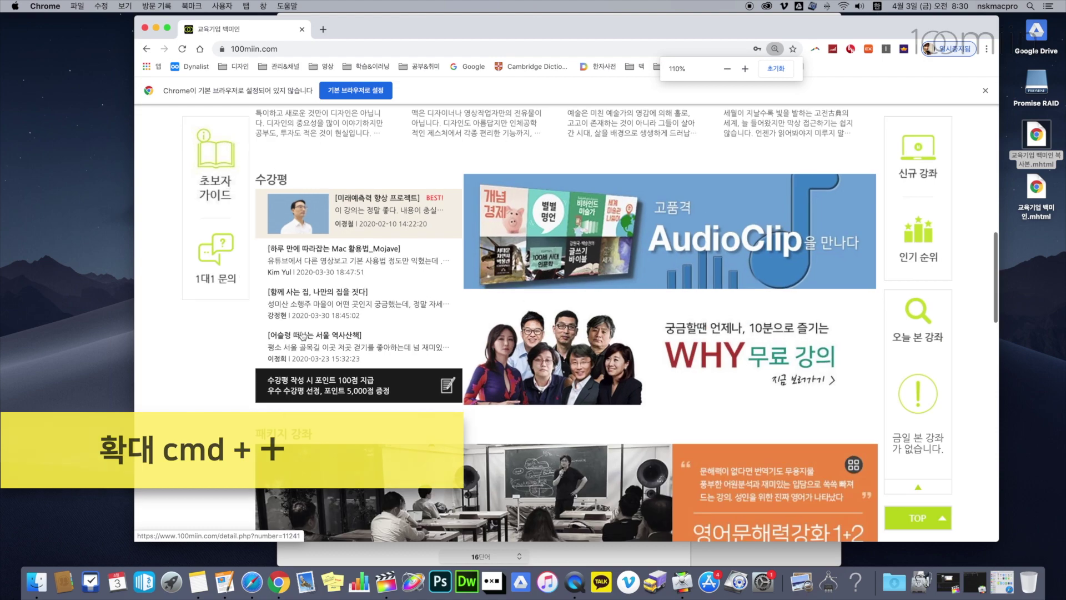
key("super+equal")
key("super+equal")
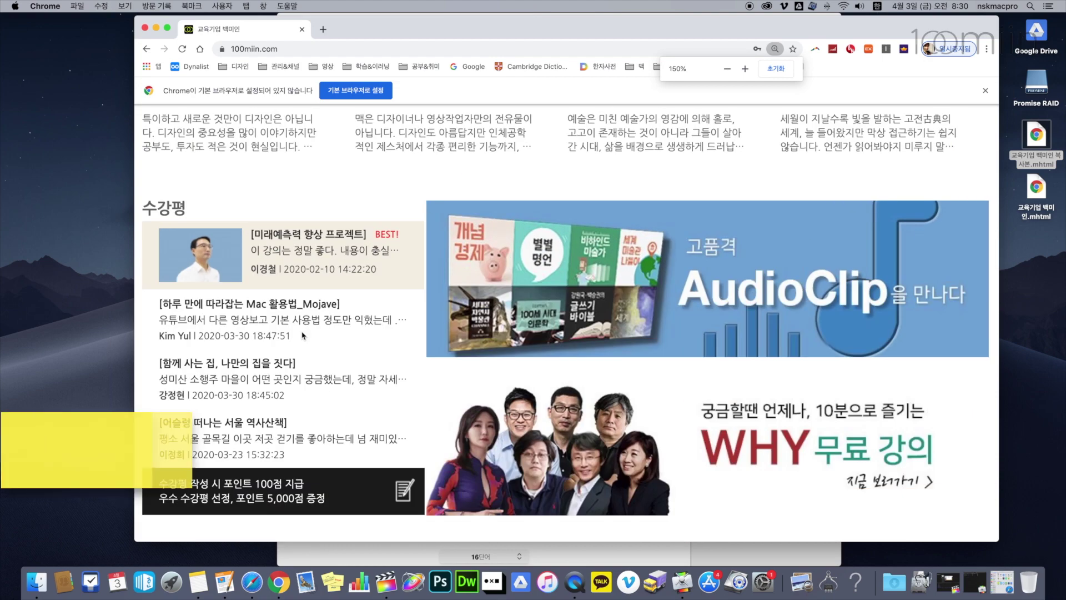
- Reduce the zoom of the 100miin.com page to below 110%
key("super+minus")
key("super+minus")
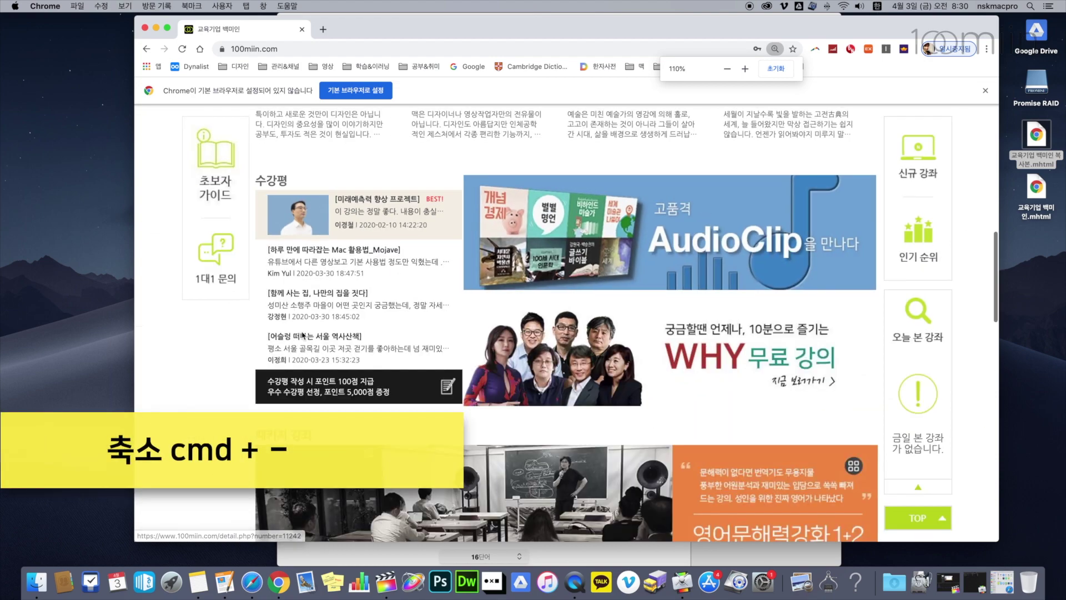
key("super+minus")
key("super+minus")
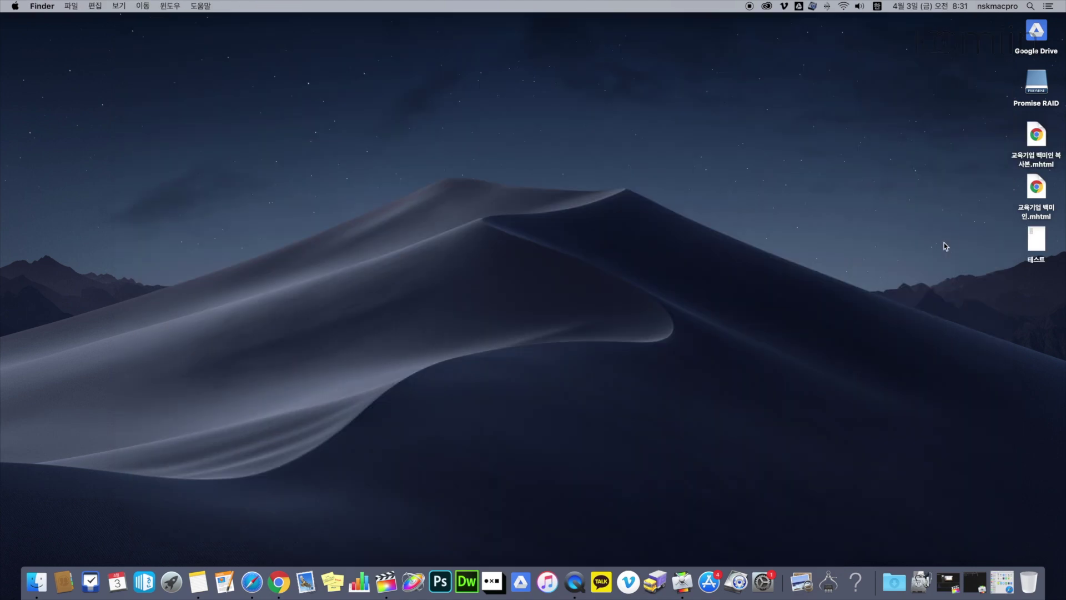
left_click(950, 210)
key("super+equal")
key("super+minus")
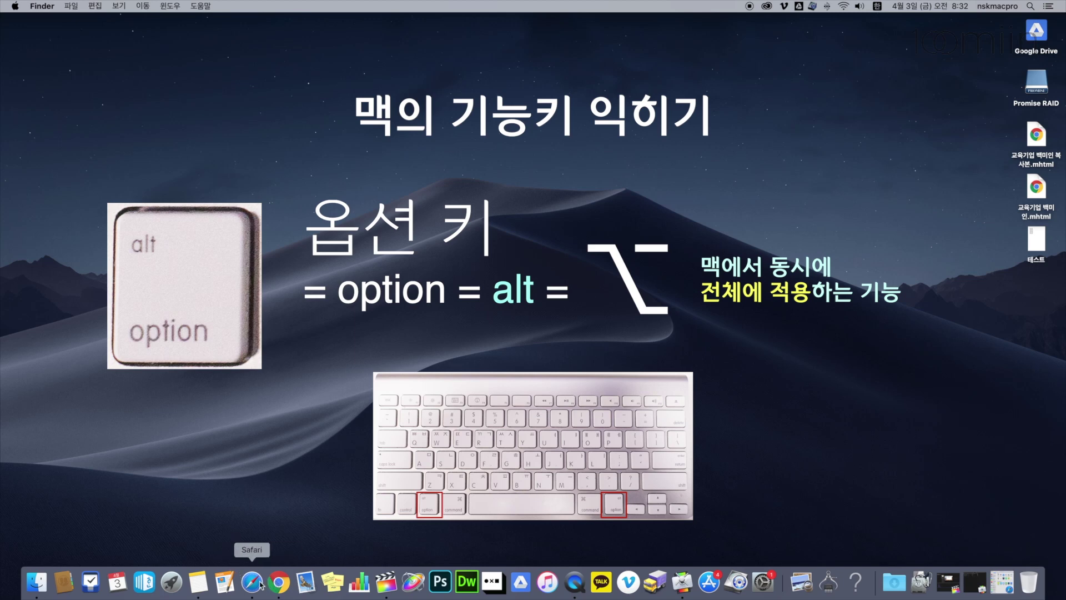
- Launch Chrome and open several additional new browser windows
left_click(282, 584)
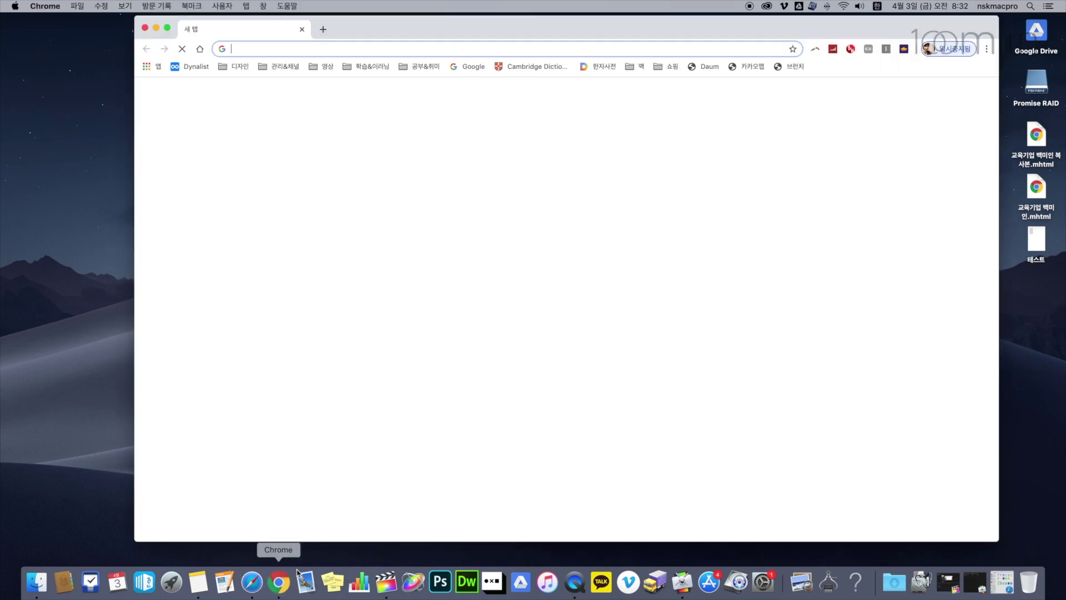
key("super+n")
key("super+n")
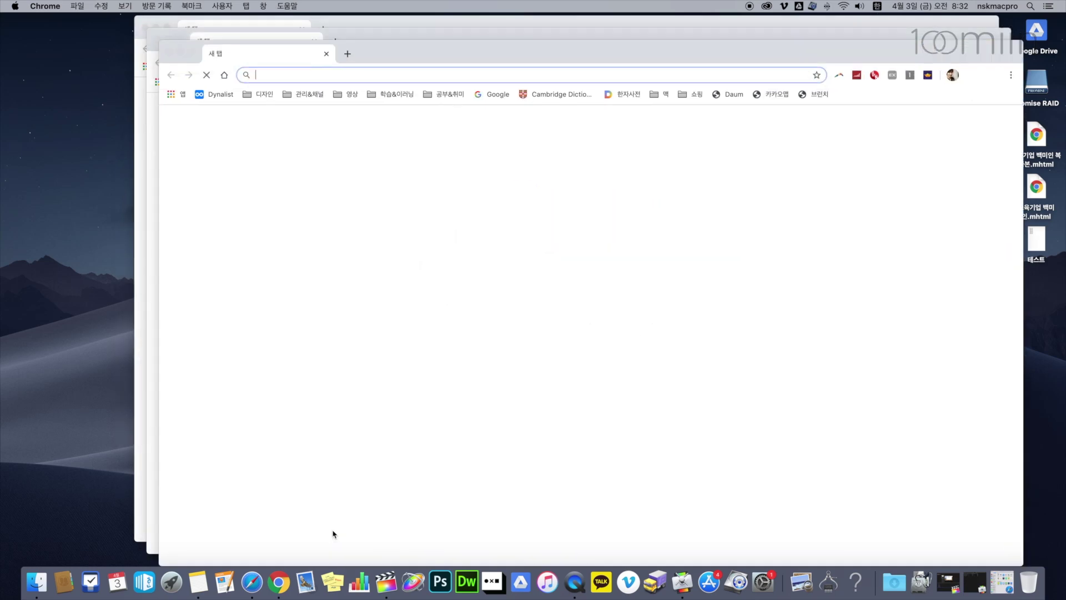
key("super+n")
key("super+n")
key("super+n")
key("super+n")
key("super+n")
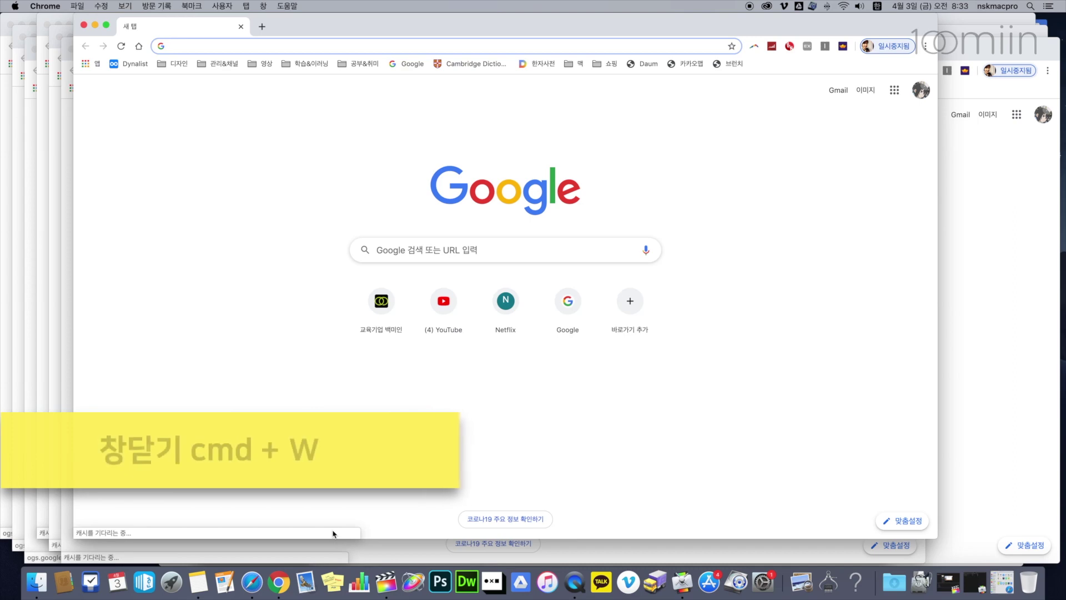
- Close two of the browser windows individually, and close all remaining ones at once by quitting Chrome
key("super+w")
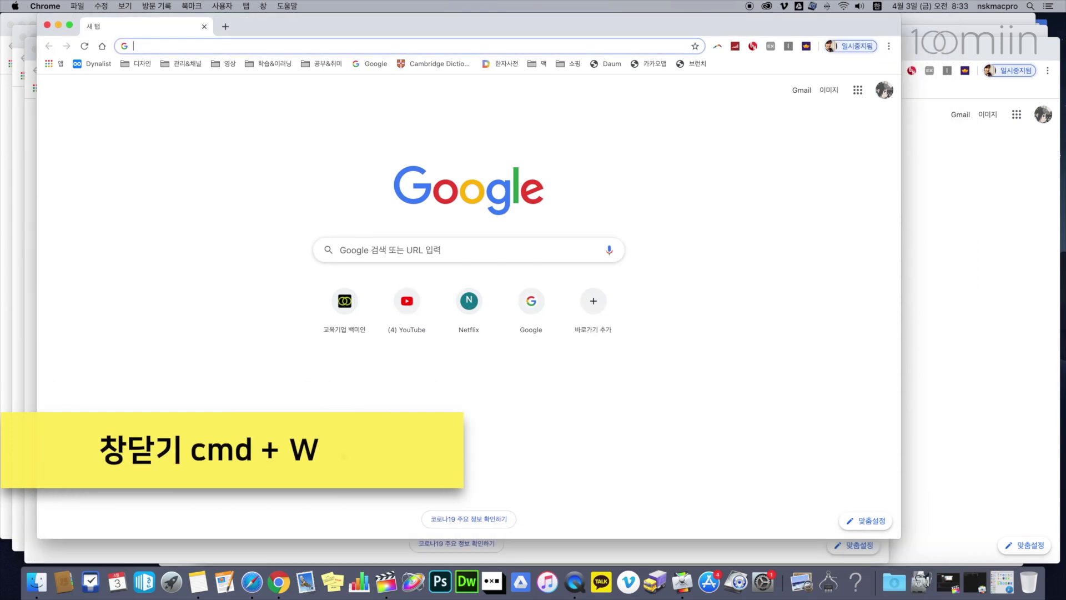
key("super+w")
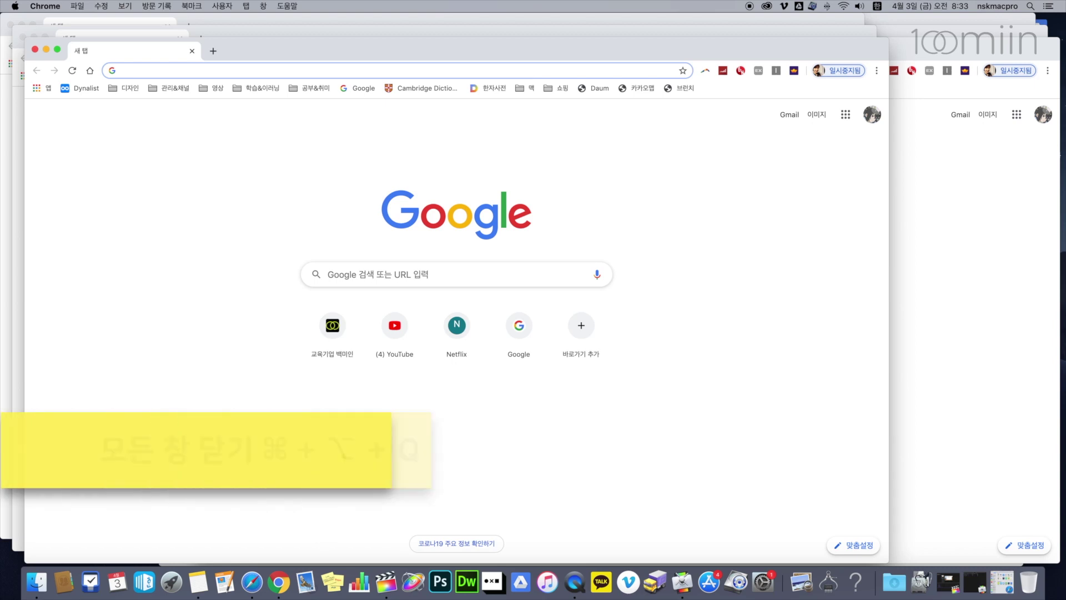
key("super+alt+q")
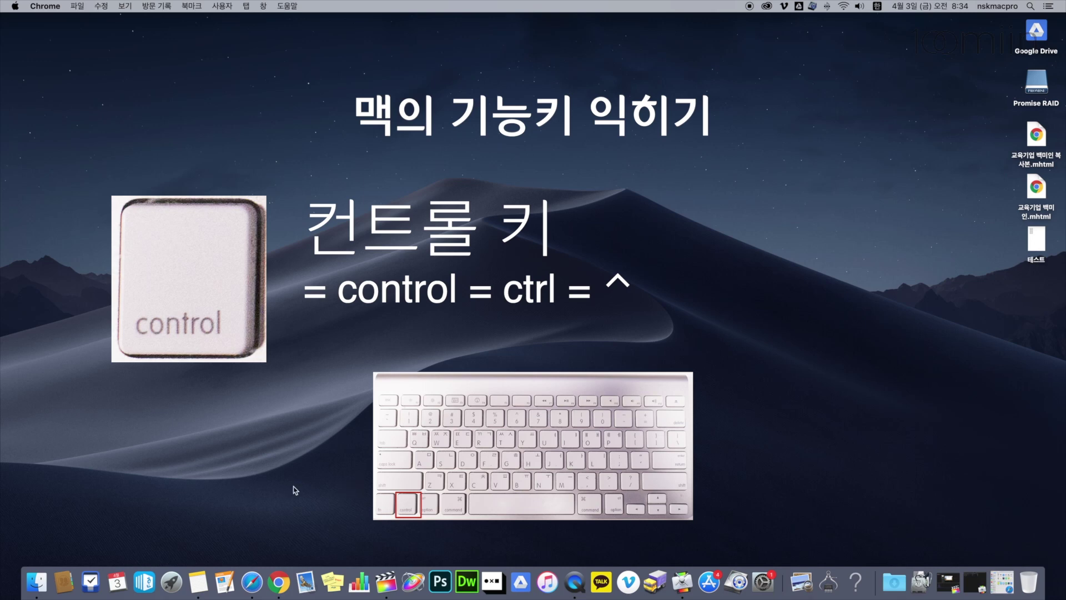
- View the context menus of the 테스트 file, the 교육기업 백미인.mhtml file and the Safari app, and dismiss them without choosing anything
left_click(1037, 238)
left_click(1037, 237, "ctrl")
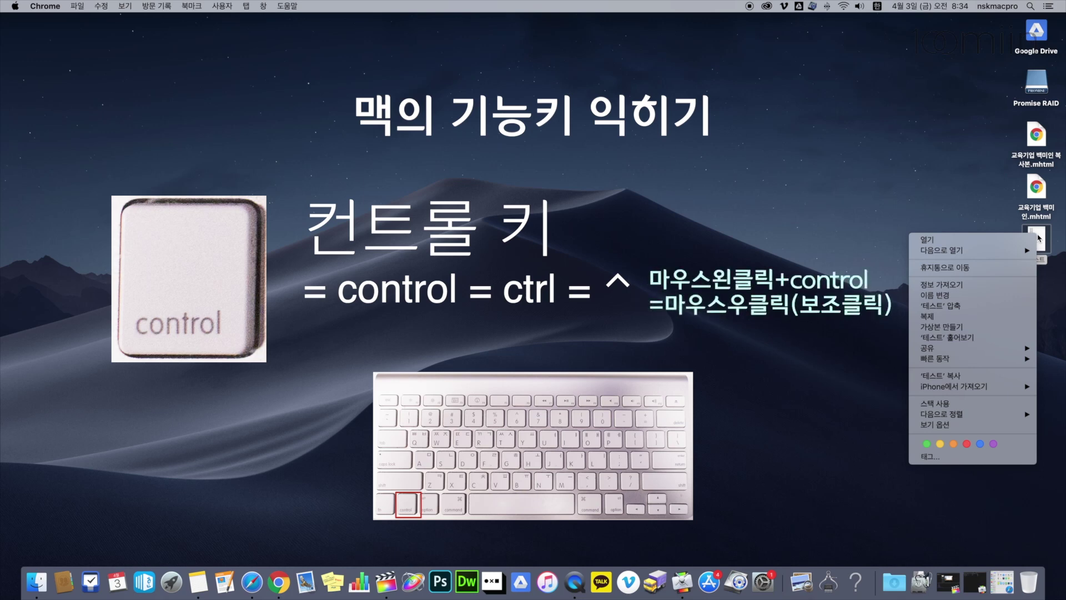
left_click(1036, 187)
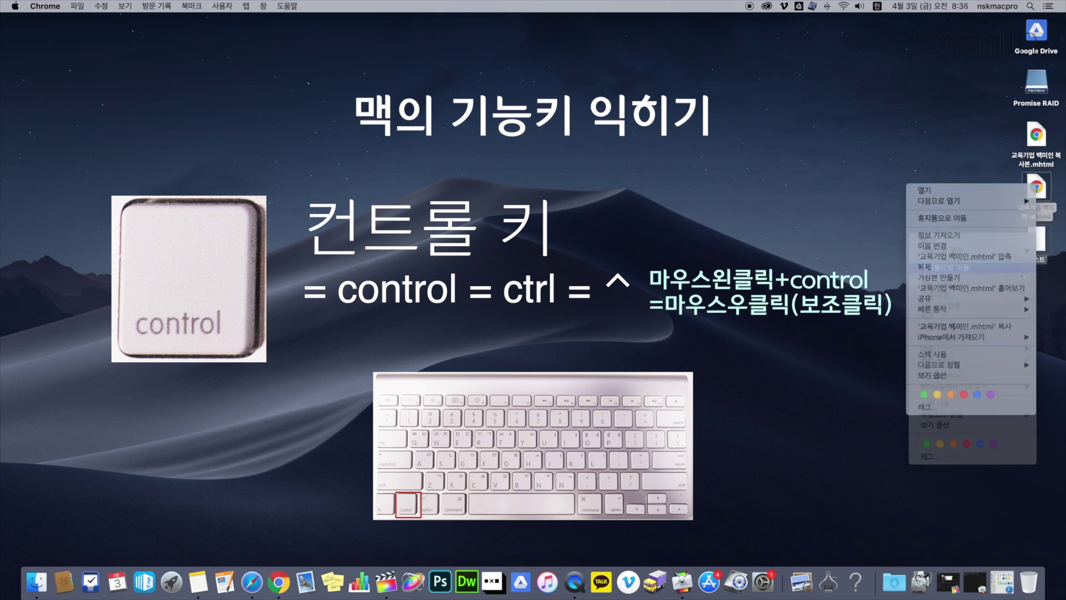
left_click(255, 583, "ctrl")
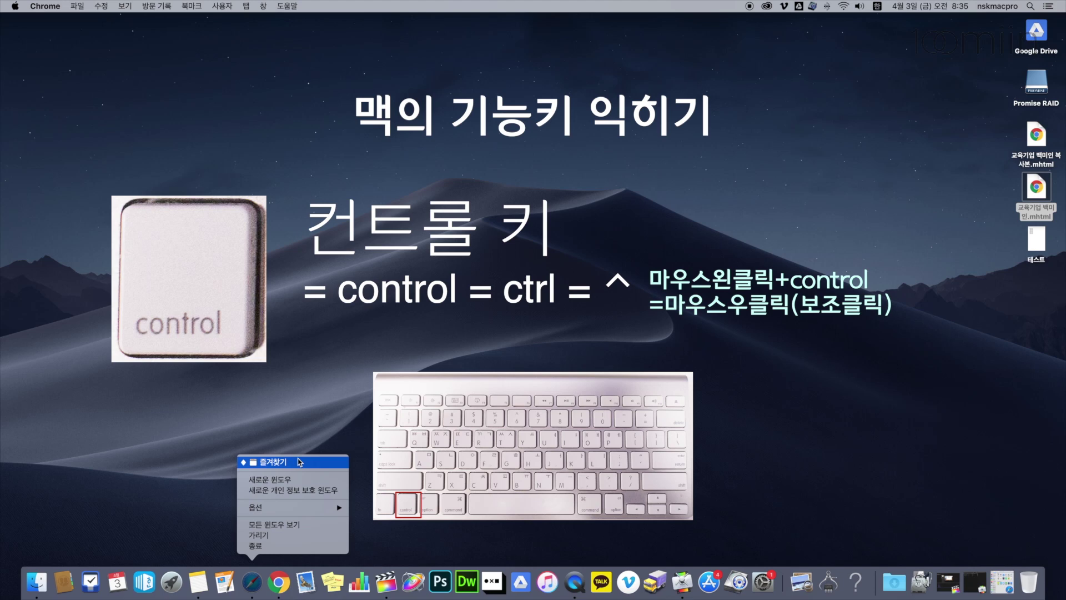
left_click(315, 433)
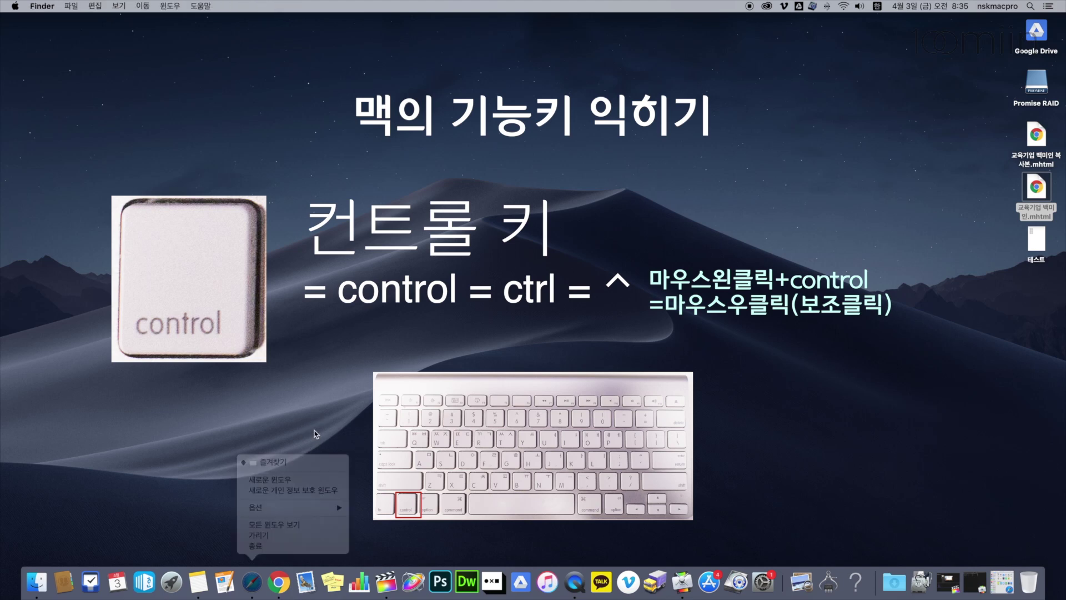
- Show Safari's context menu in the Dock once more and dismiss it without choosing anything
left_click(257, 581, "ctrl")
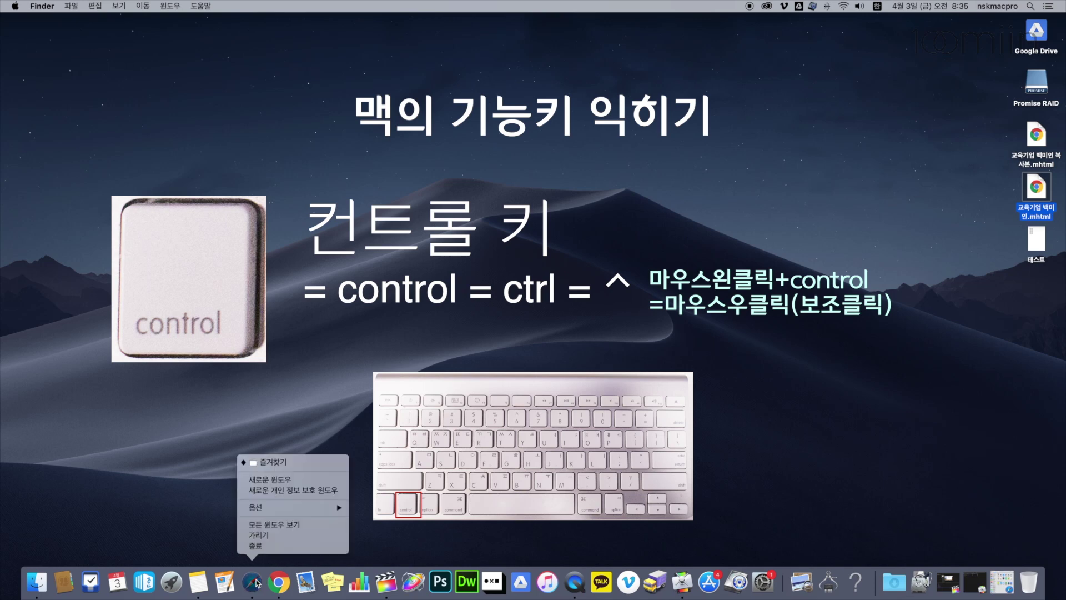
left_click(273, 539)
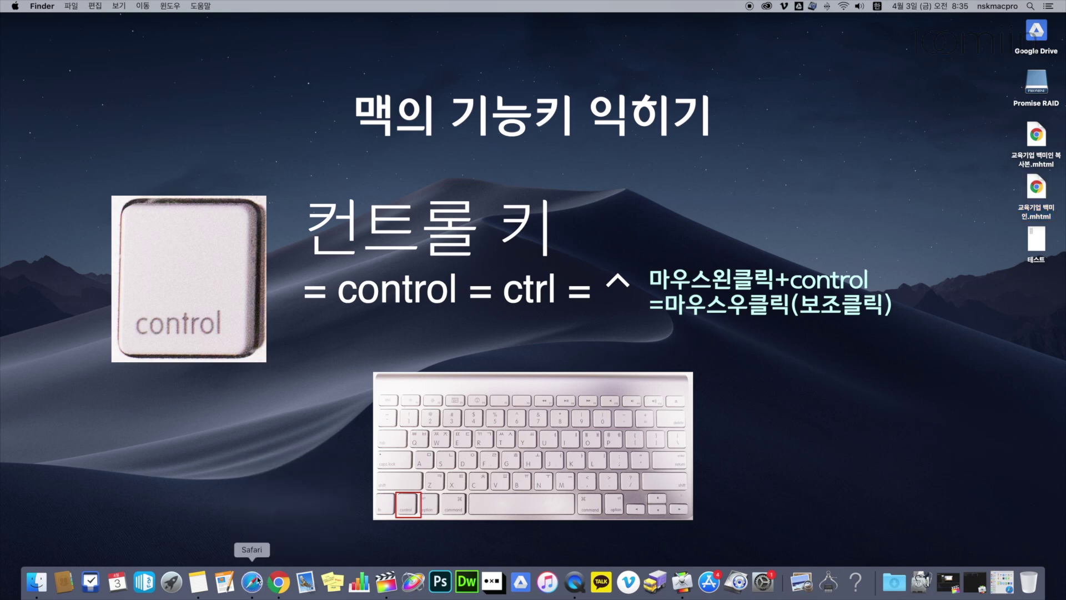
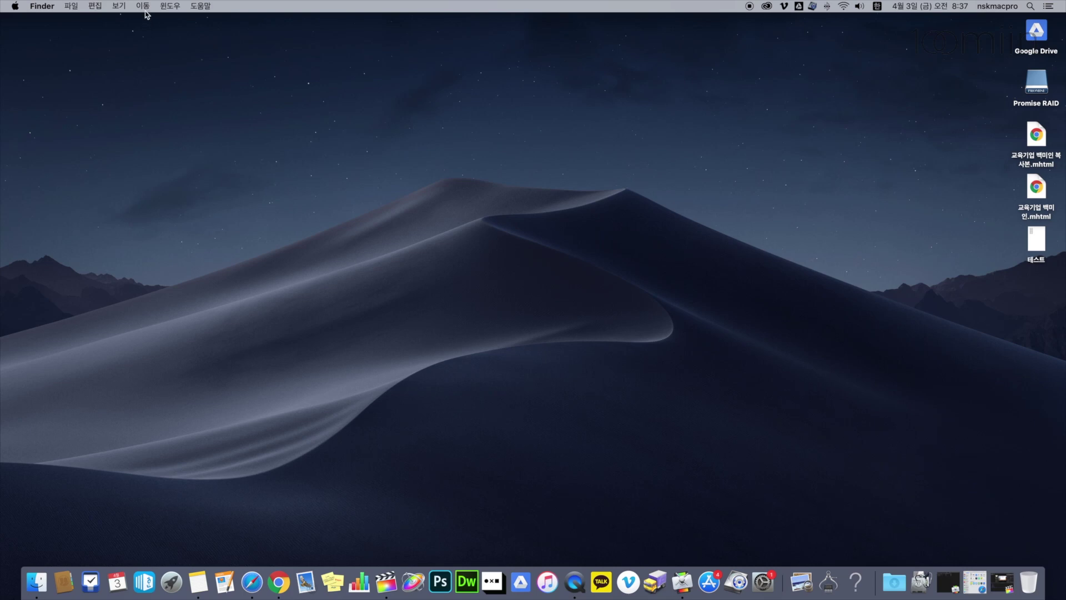
- View the Finder's list of go-to locations, show AirDrop in a new Finder window, and close that window
left_click(143, 7)
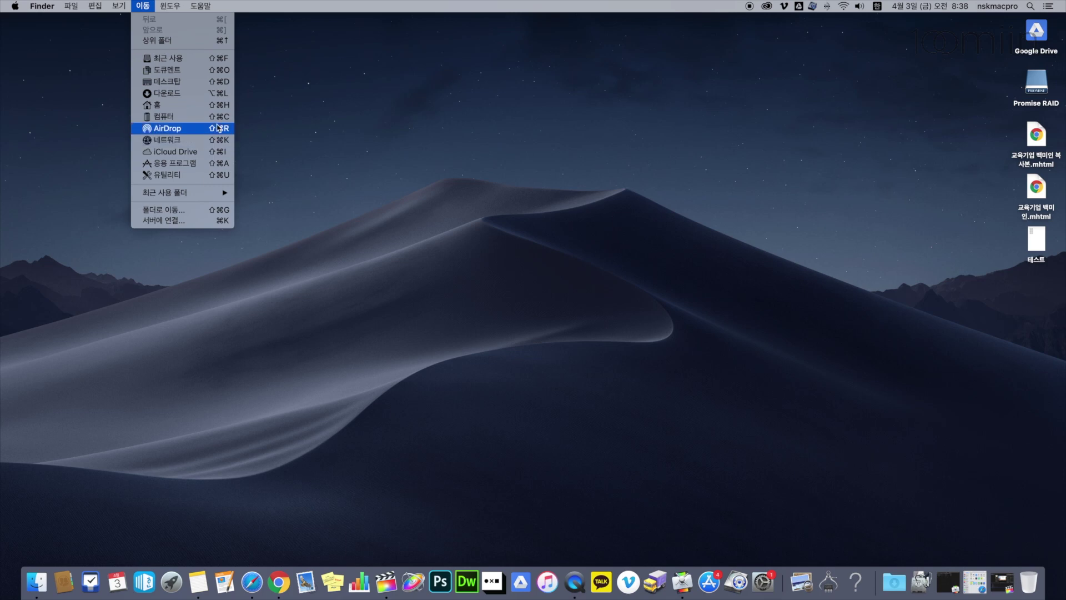
left_click(315, 160)
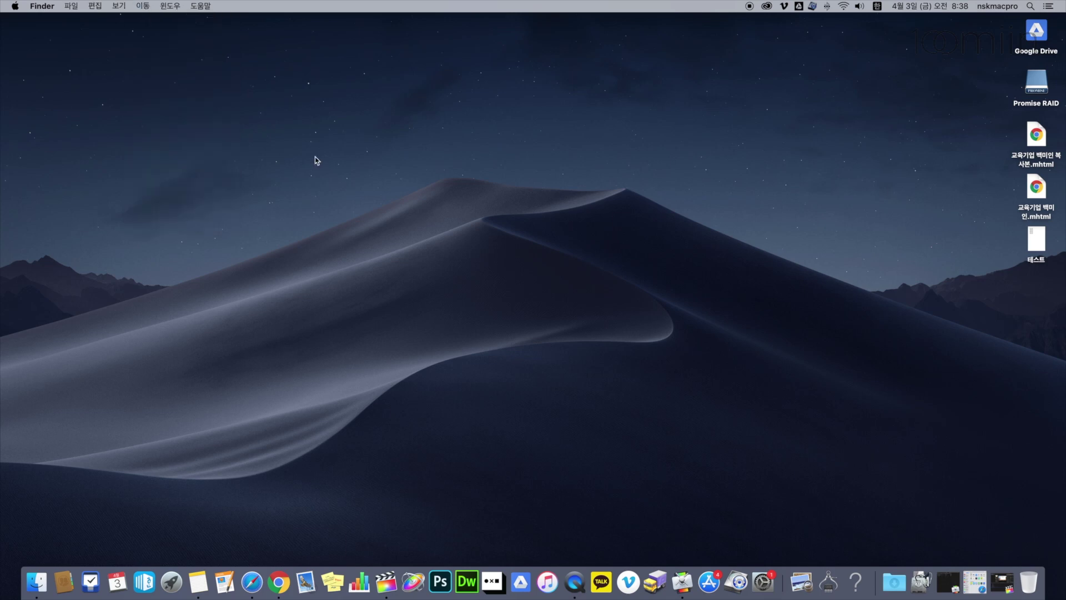
left_click(36, 588)
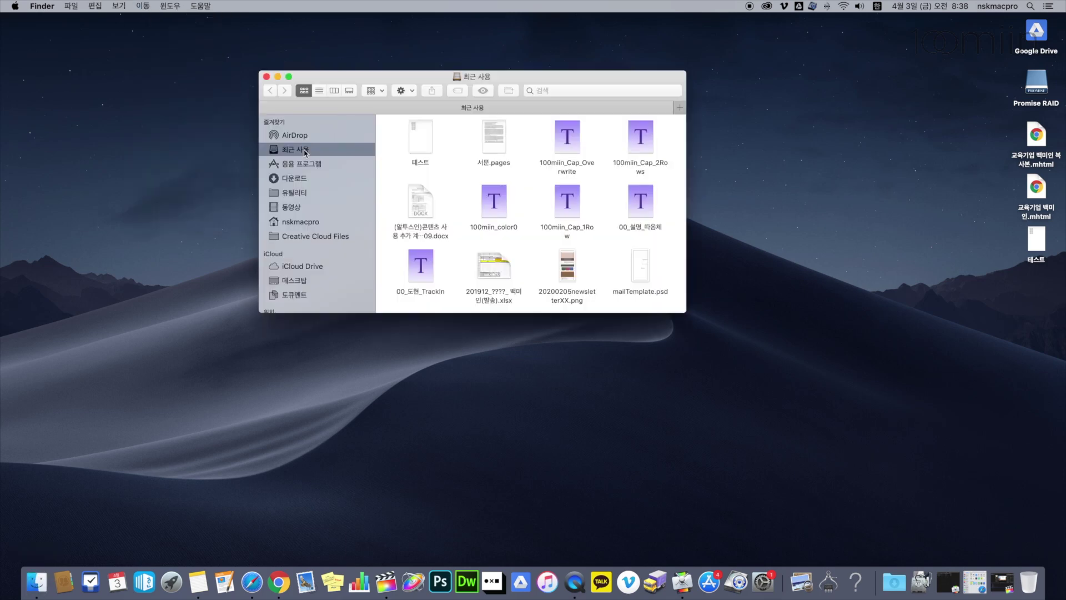
left_click(315, 138)
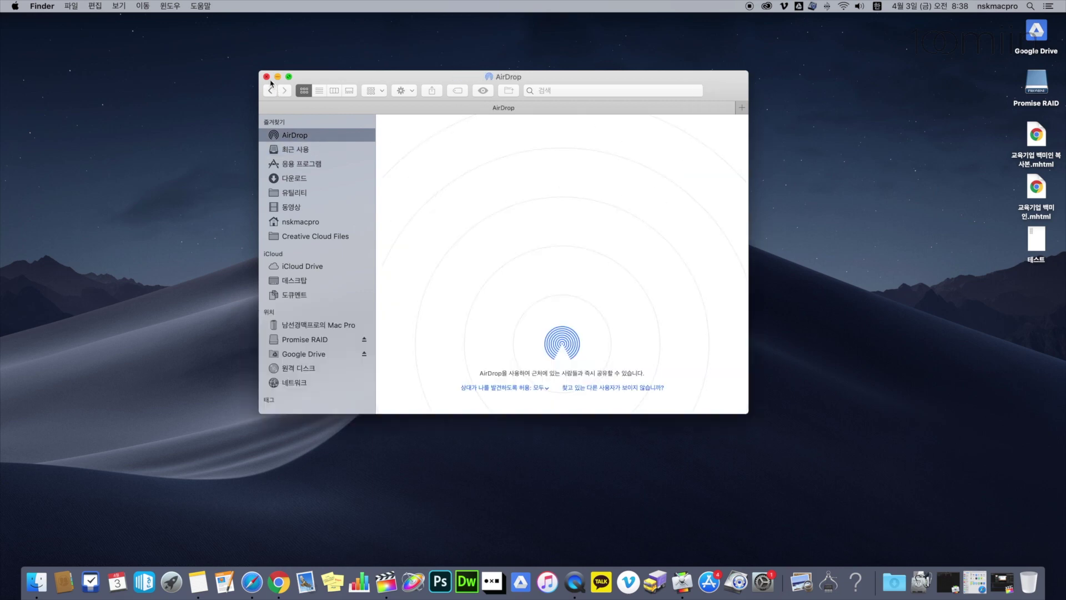
left_click(267, 78)
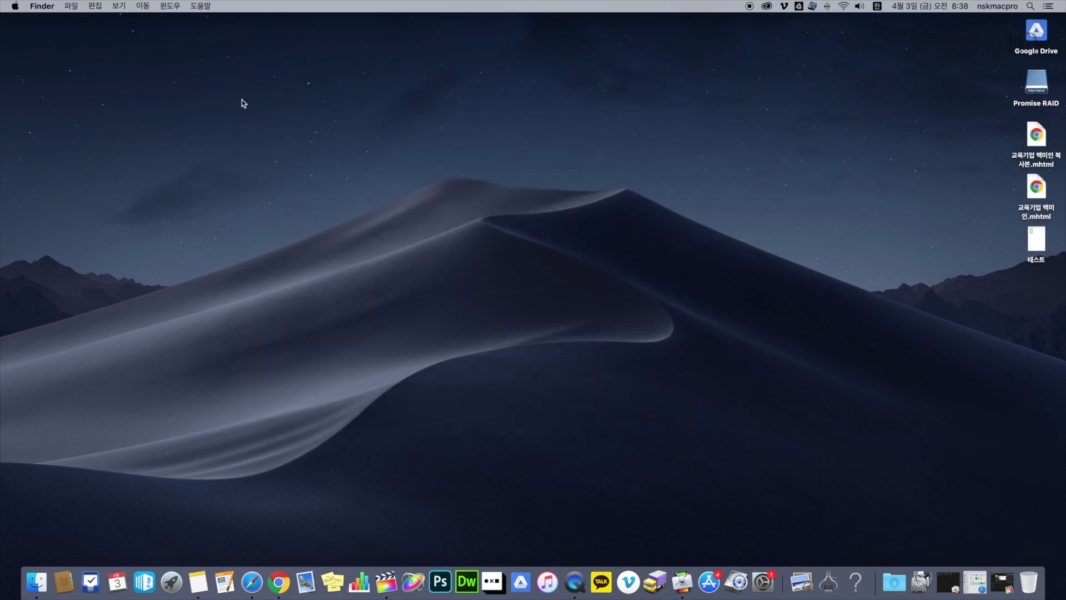
- Go directly to AirDrop using the Finder's go-to location command and close the resulting window
left_click(143, 7)
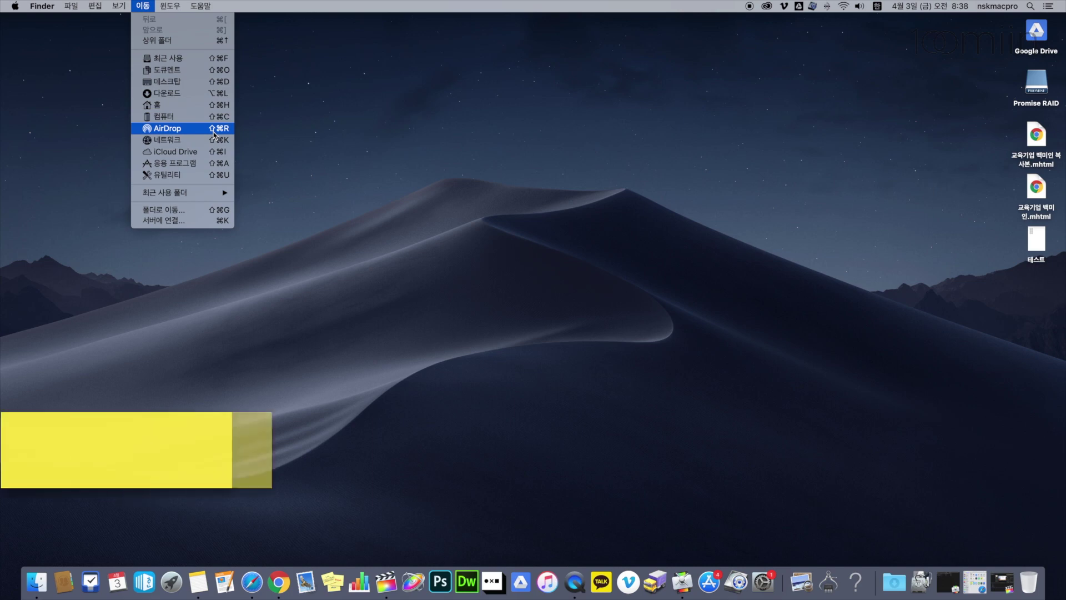
key("shift")
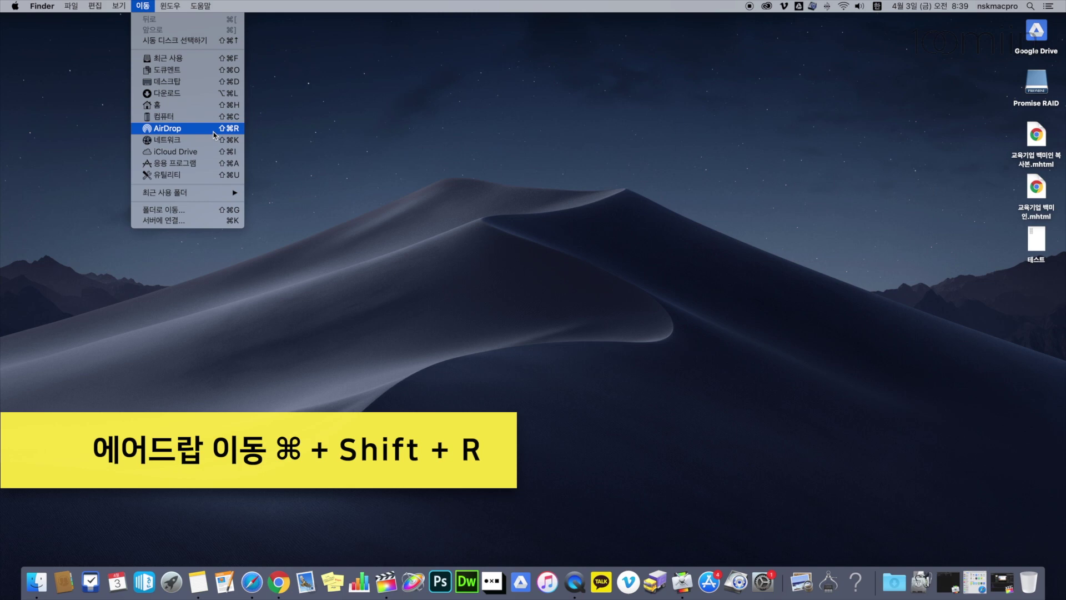
left_click(214, 128)
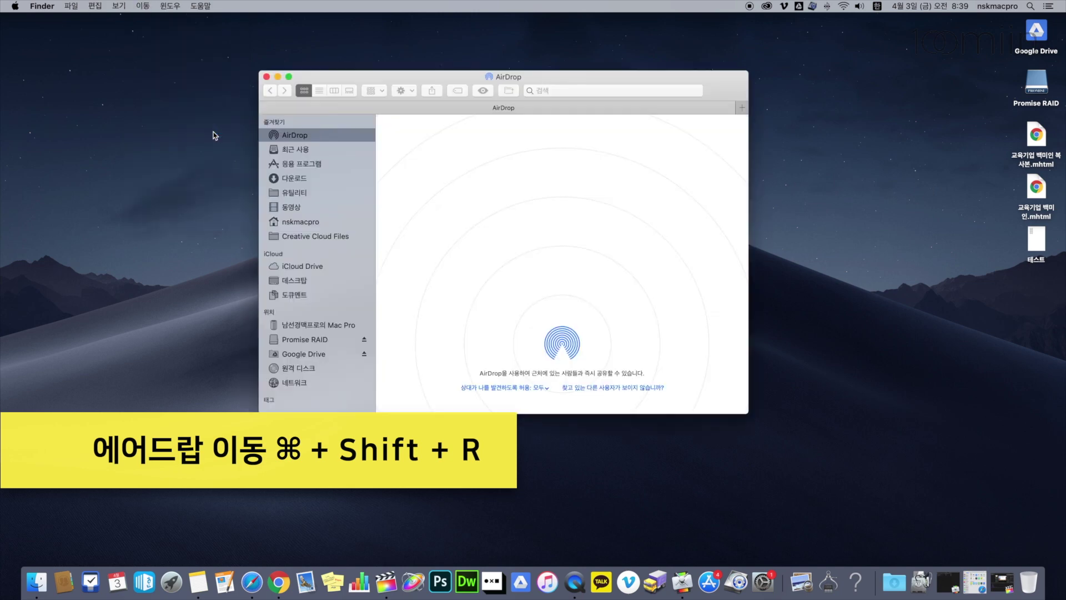
left_click(266, 77)
- Open the 유틸리티 folder in a new Finder window, enlarge the window to show all its items, and close it
left_click(148, 7)
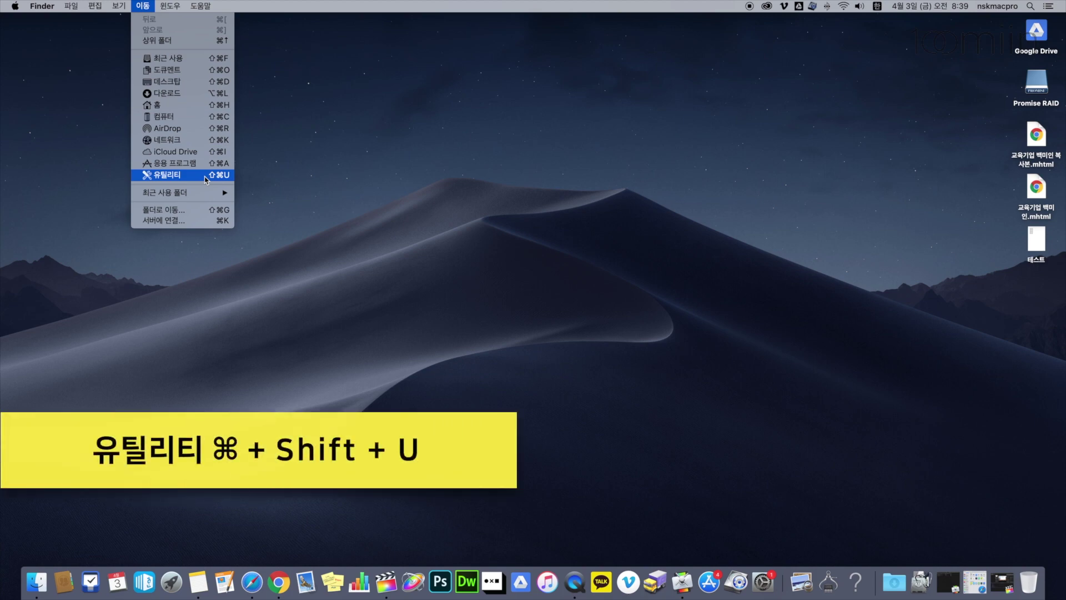
left_click(187, 357)
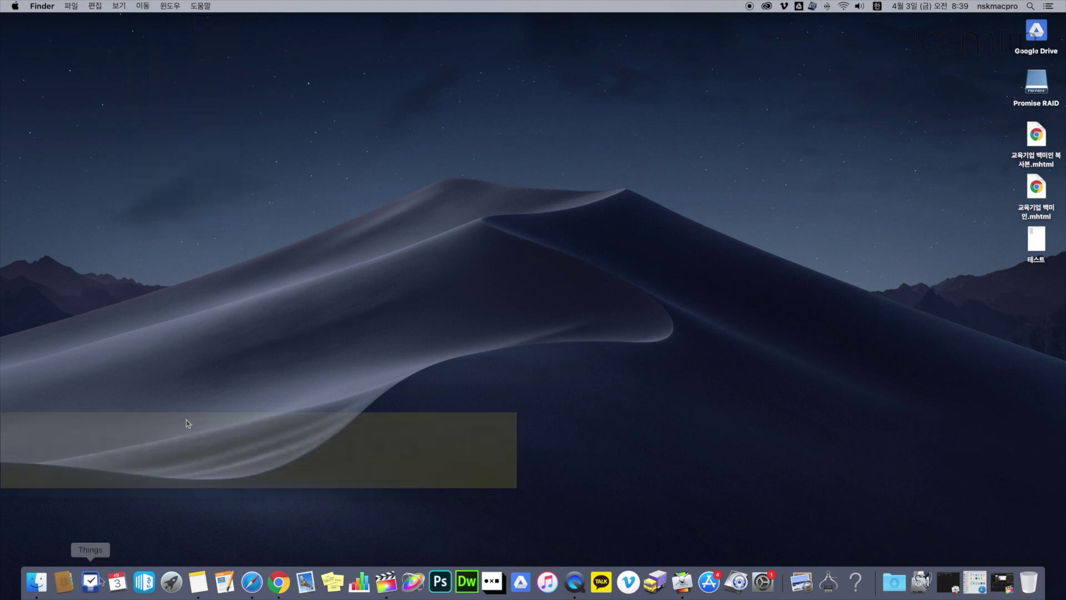
left_click(36, 583)
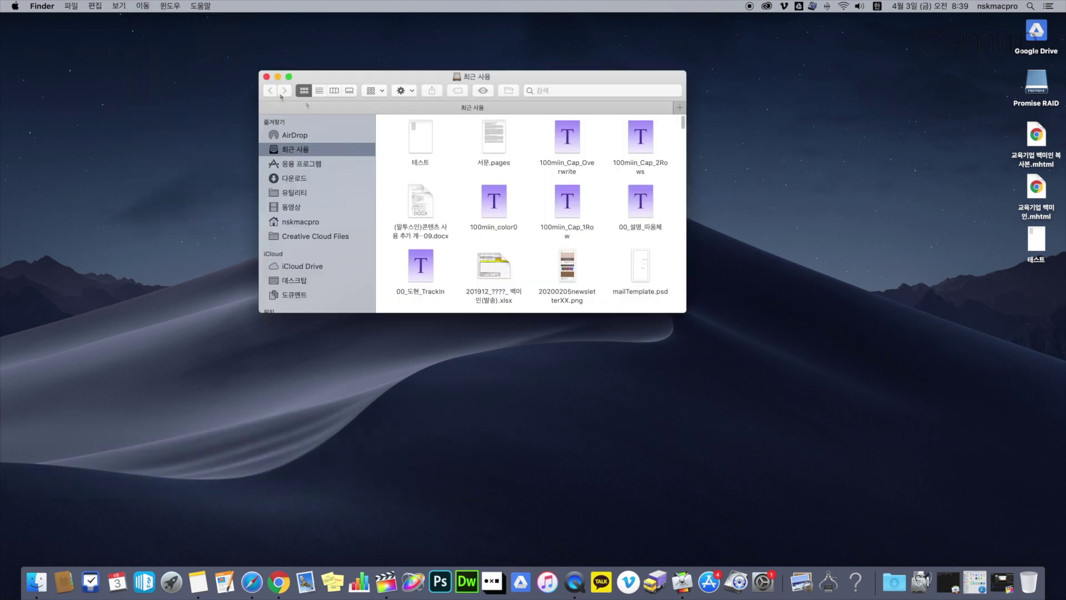
left_click(302, 192)
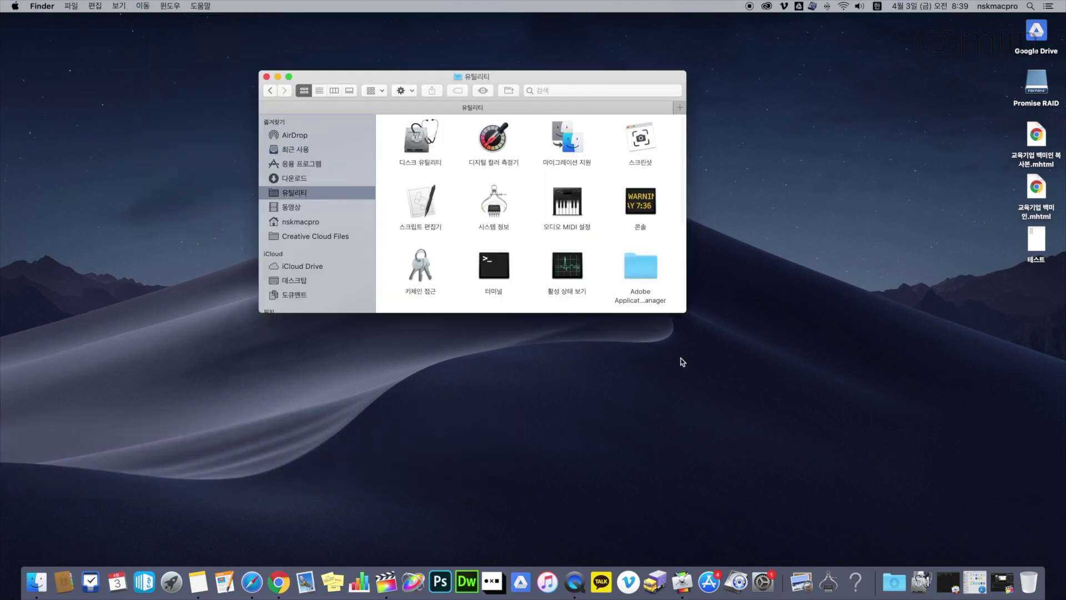
left_click_drag(686, 315, 767, 496)
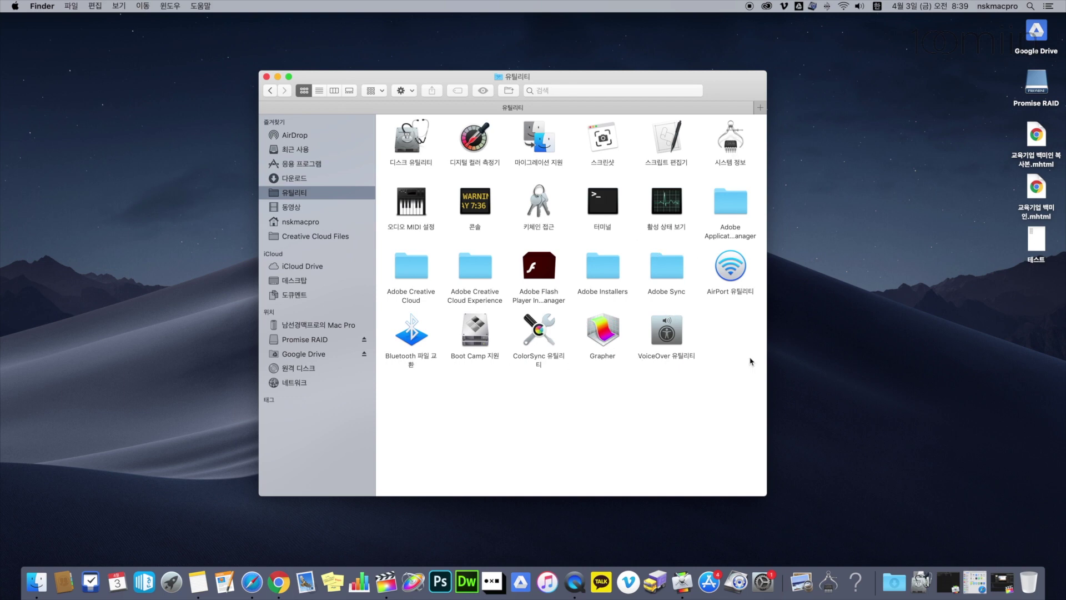
left_click(266, 76)
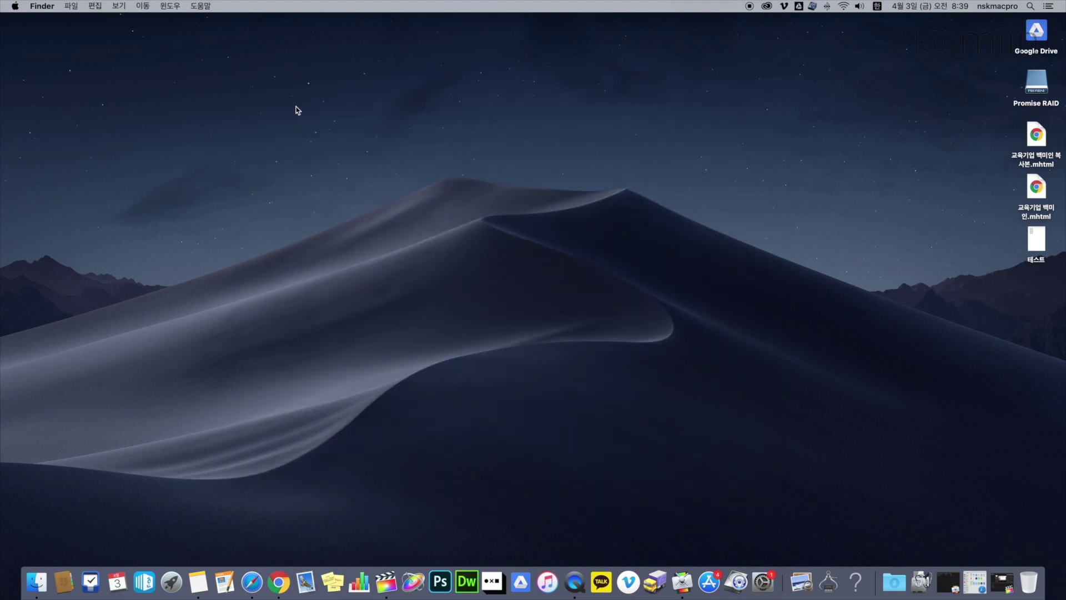
- Jump straight to the 유틸리티 folder from the desktop and close its window
key("super+shift+u")
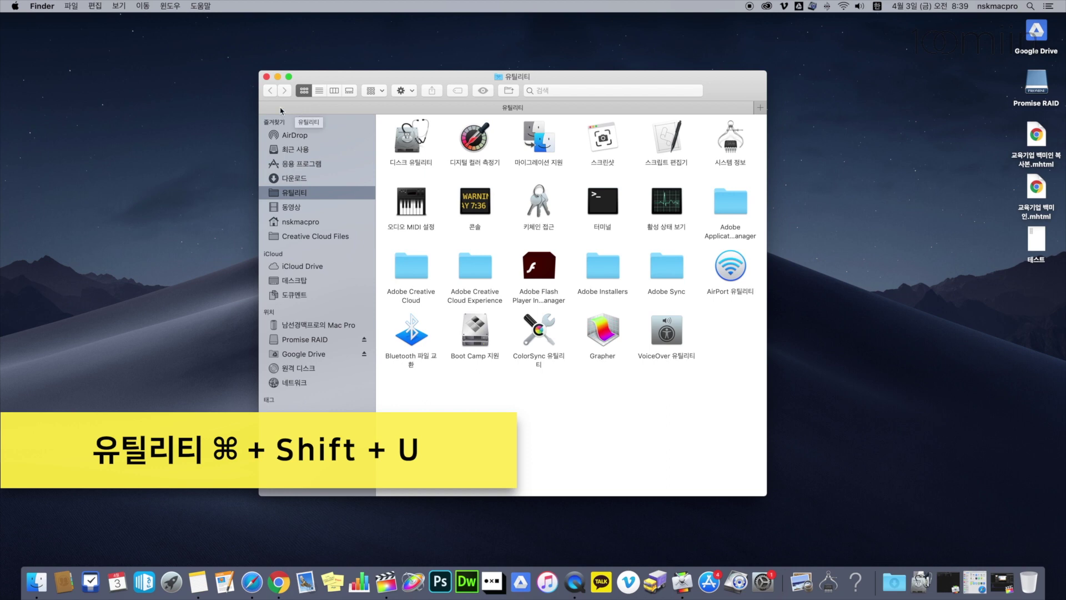
left_click(266, 76)
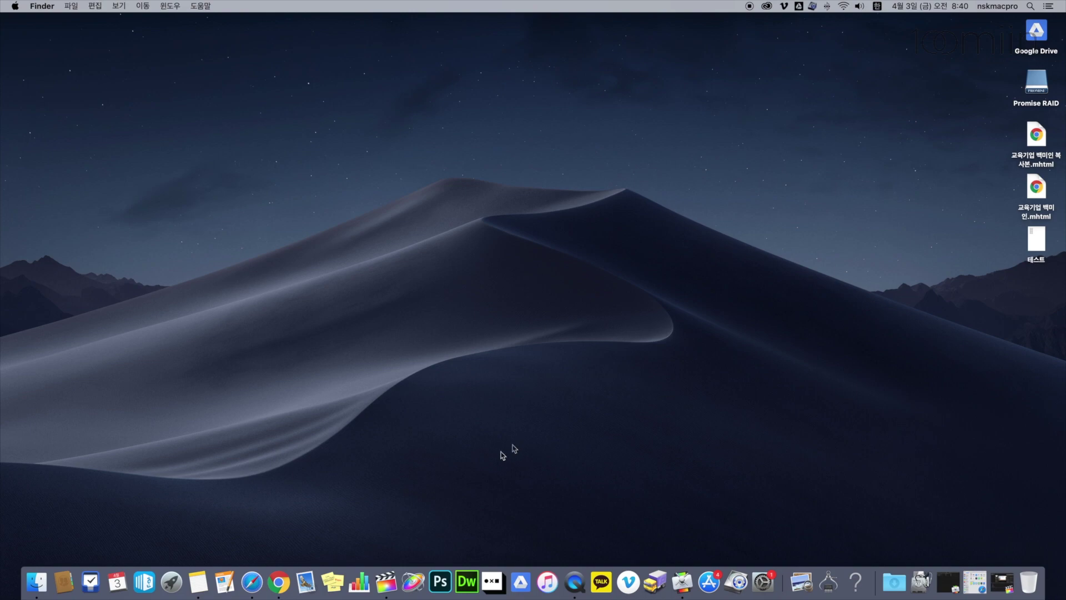
- Open Launchpad, browse through its pages of installed apps, and return to the desktop
left_click(174, 587)
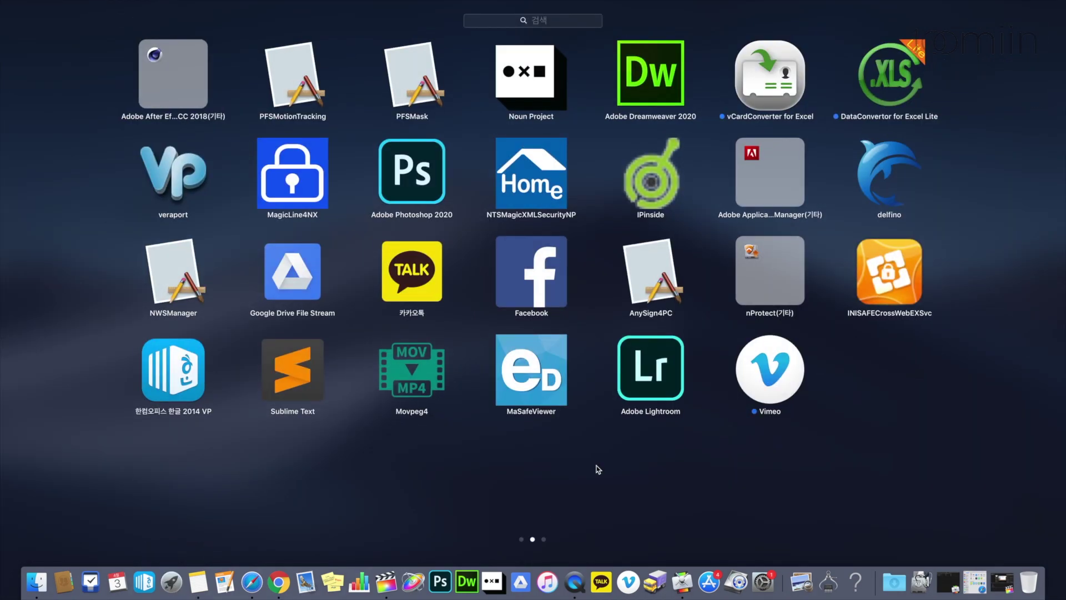
scroll(598, 469, "right", 3)
scroll(598, 469, "left", 3)
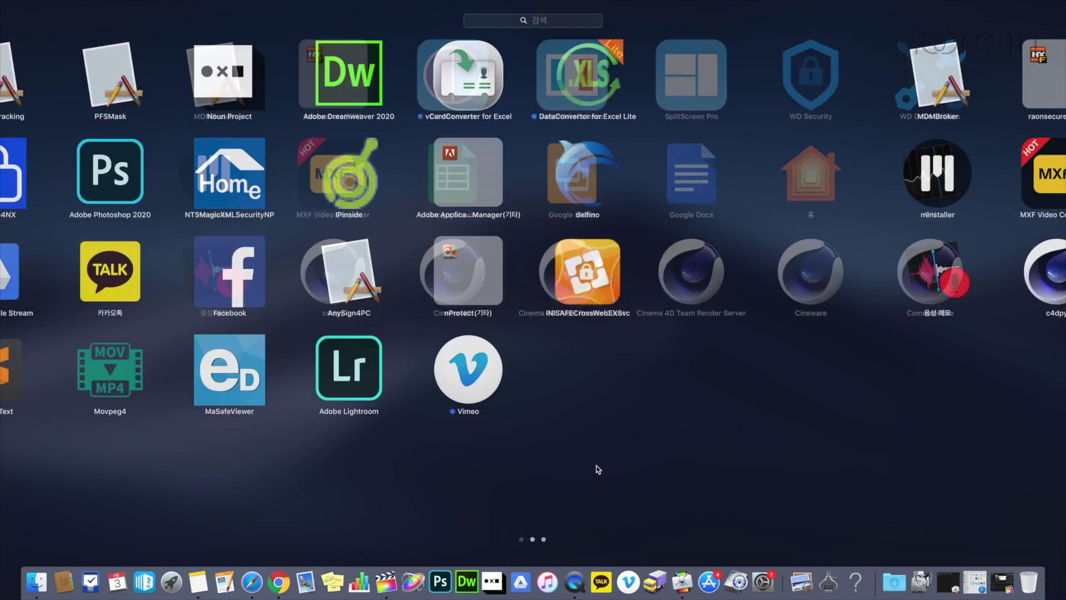
scroll(598, 469, "left", 3)
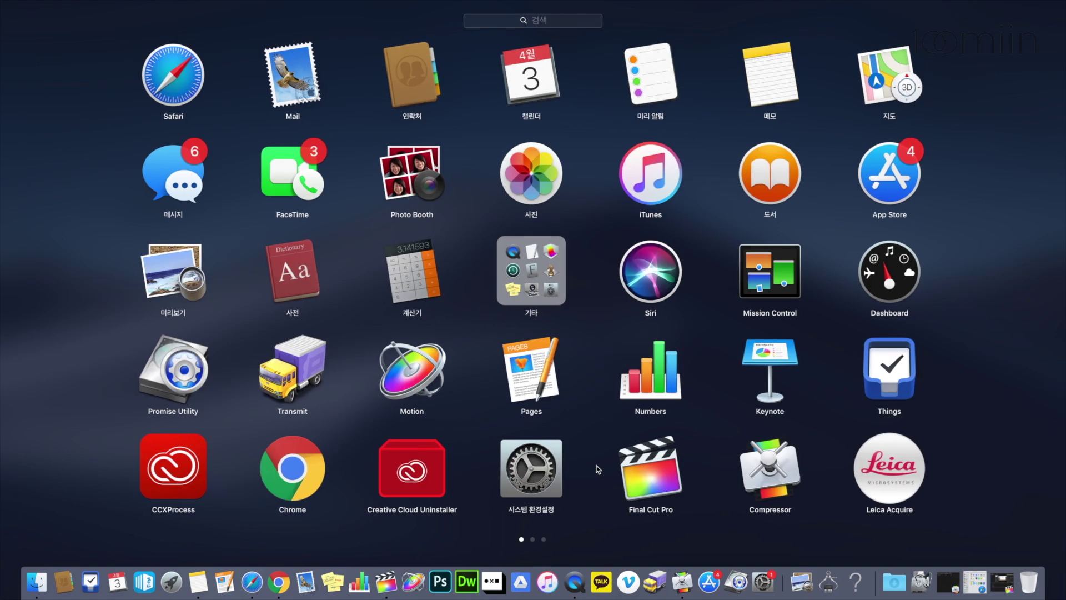
left_click(569, 511)
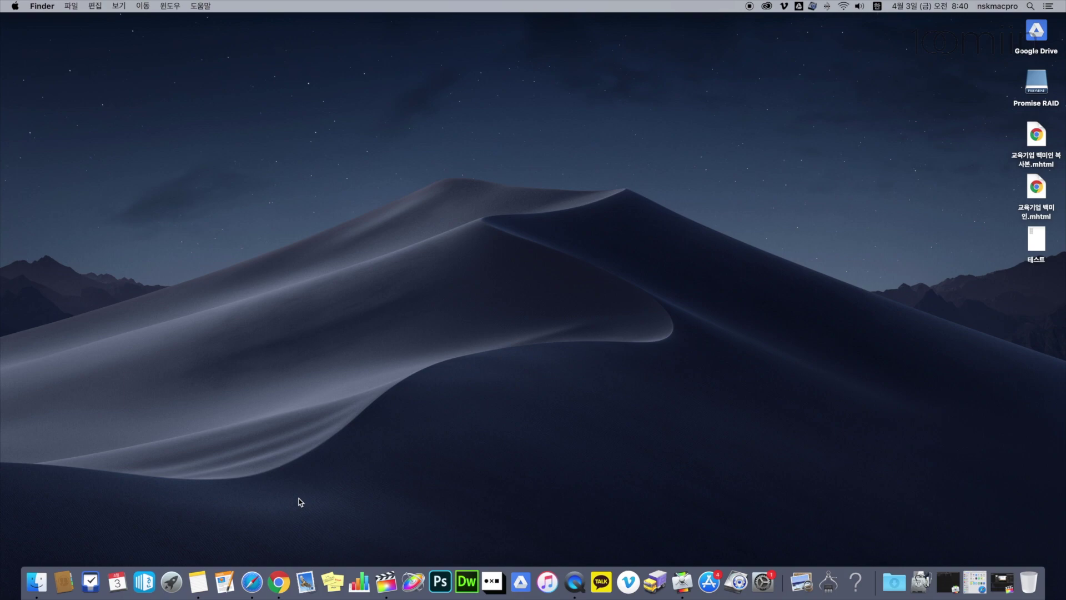
- Open the 응용 프로그램 folder from the desktop, move its window toward the screen's center, look through the app list, and close the window
key("super+shift+a")
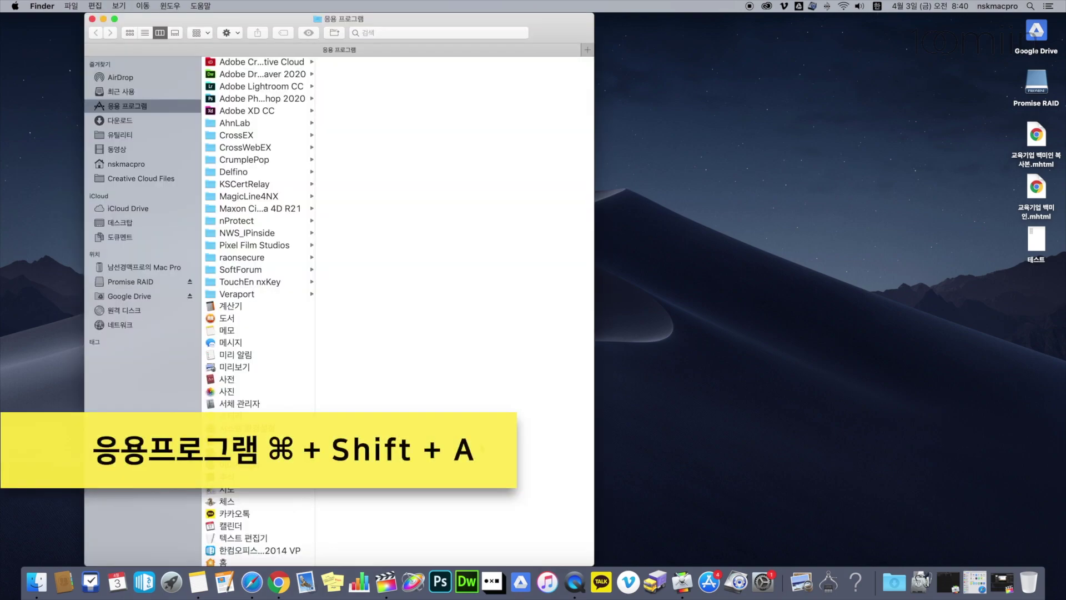
left_click_drag(566, 32, 830, 32)
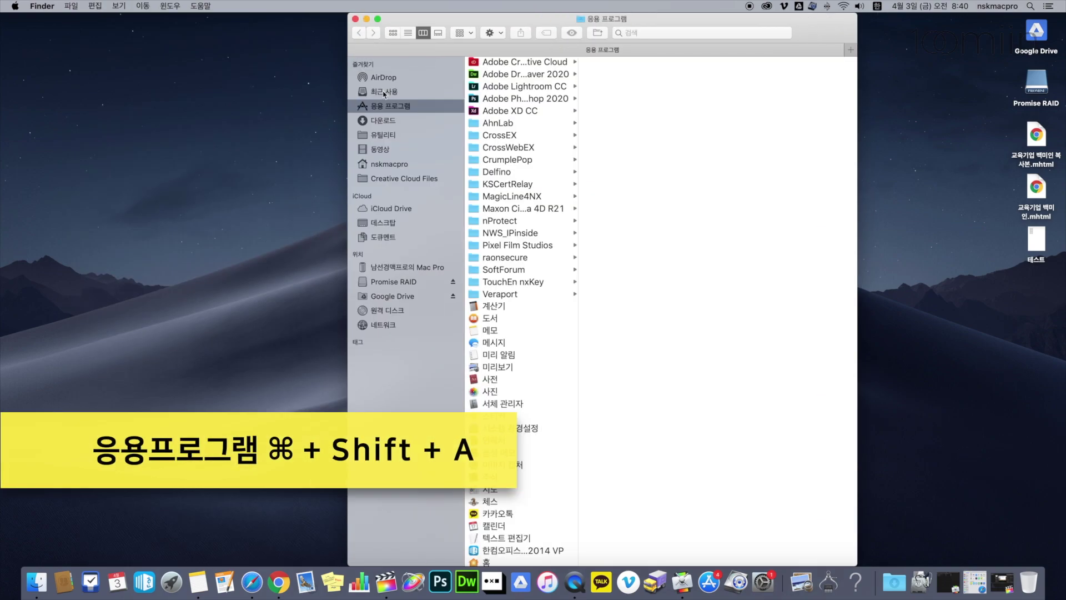
scroll(568, 339, "down", 10)
scroll(568, 339, "up", 10)
scroll(568, 339, "down", 10)
scroll(568, 339, "up", 2)
scroll(568, 339, "down", 3)
scroll(568, 339, "up", 10)
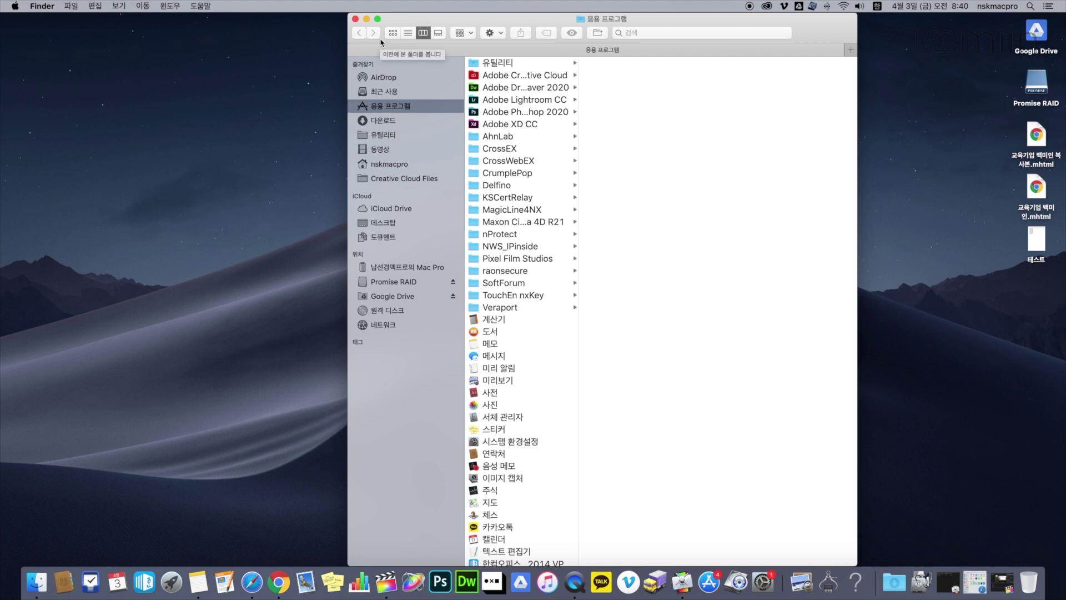
key("super+w")
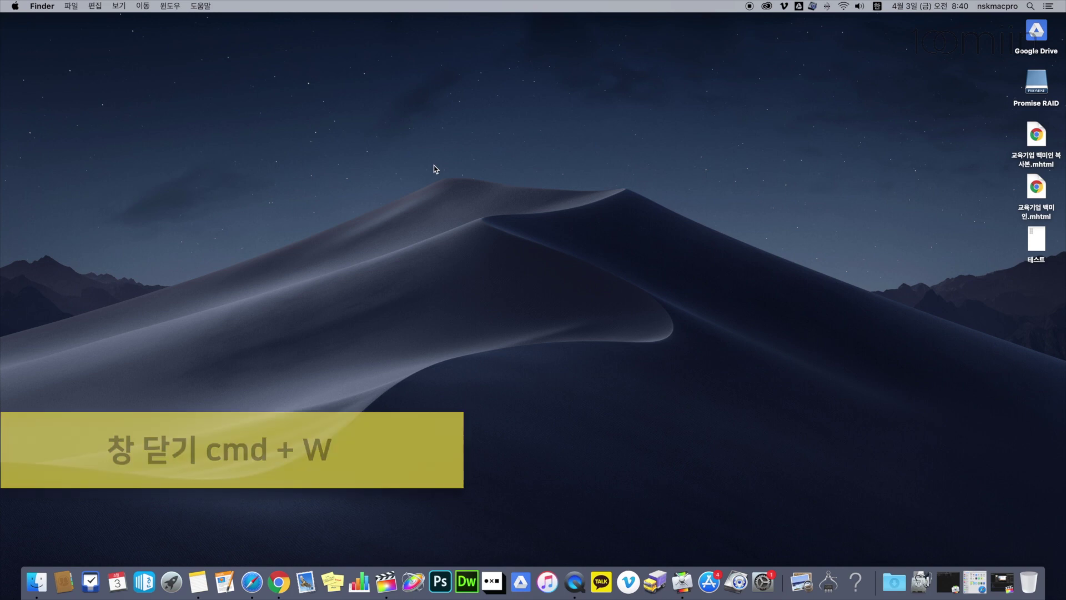
- Check the 다운로드 entry among the Finder's go-to locations, open the 다운로드 folder directly from the desktop, and close its window
left_click(143, 6)
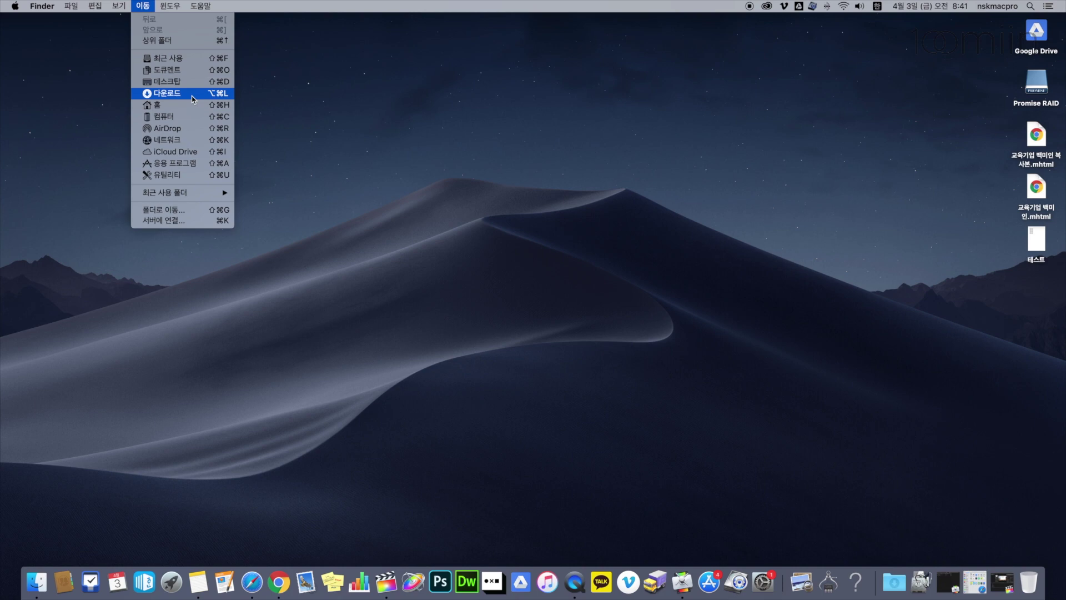
left_click(358, 148)
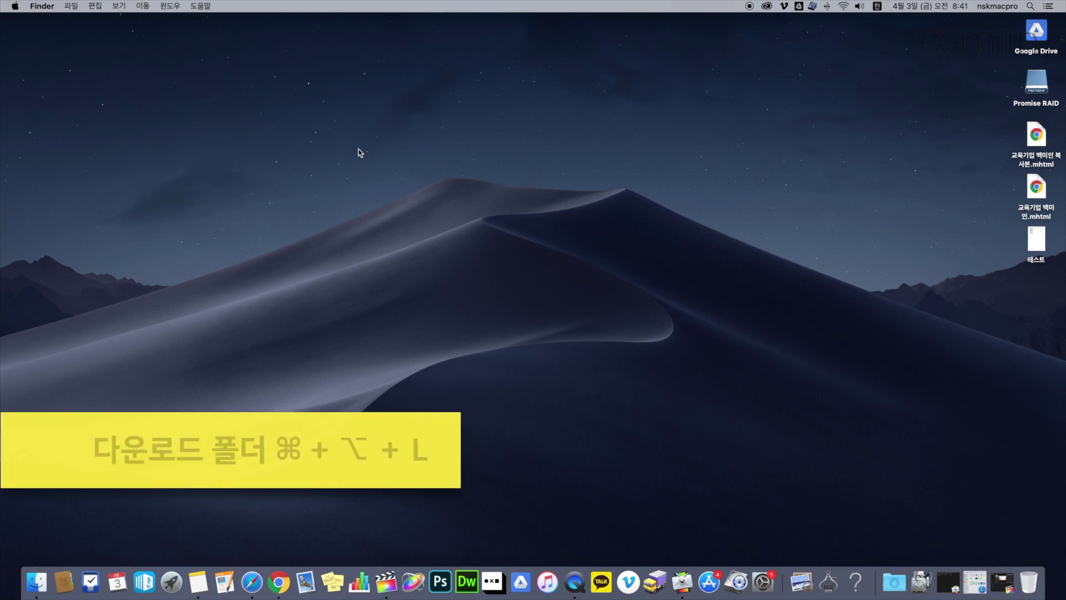
key("super+alt+l")
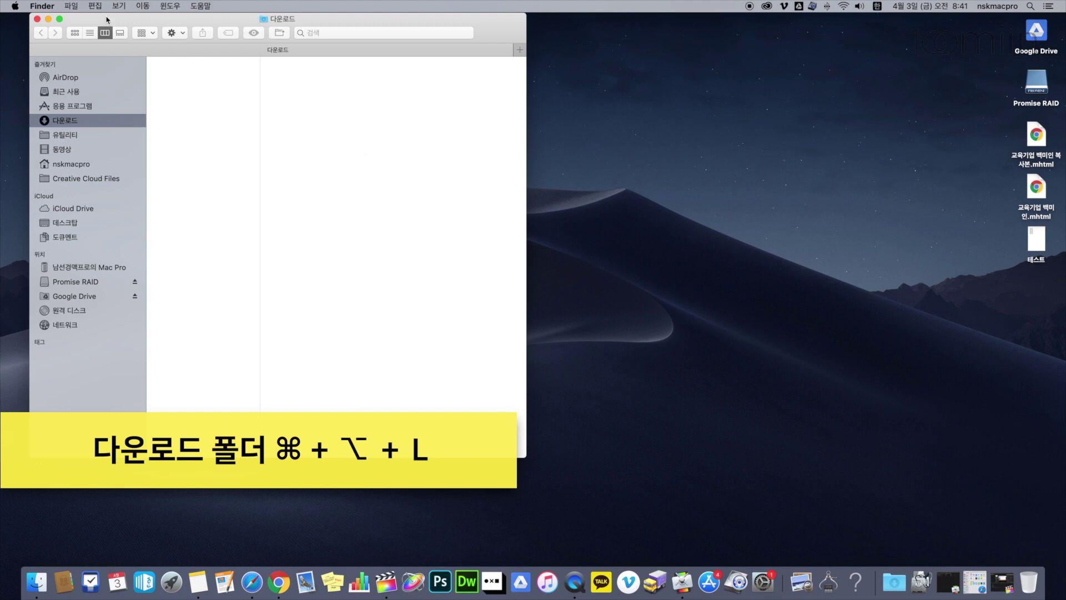
left_click(38, 18)
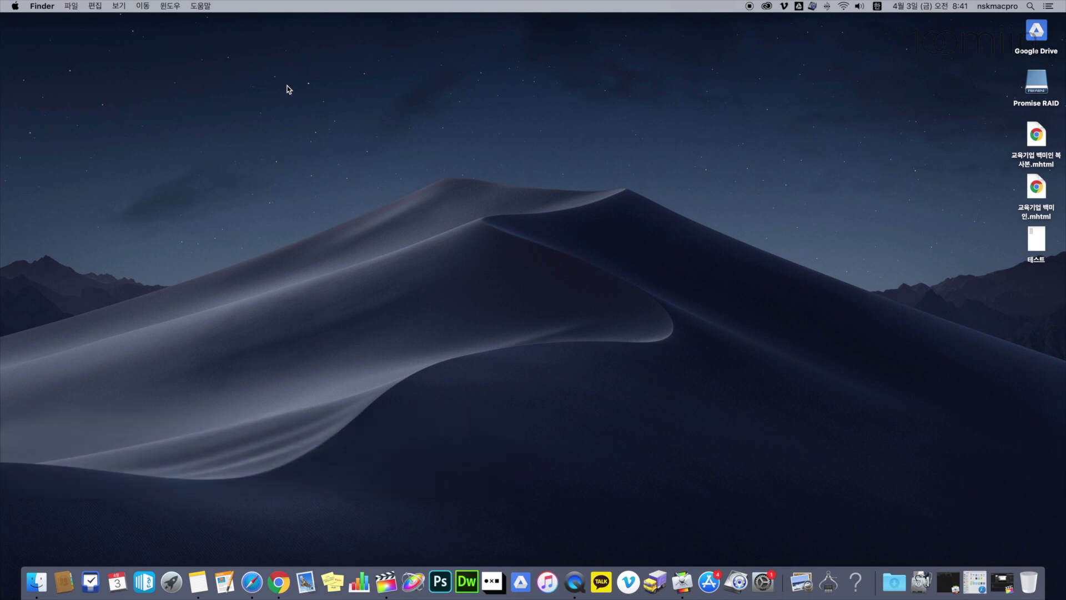
- Capture a full-screen screenshot, select each new screenshot file on the desktop in turn, and clear the selection
key("super+shift+3")
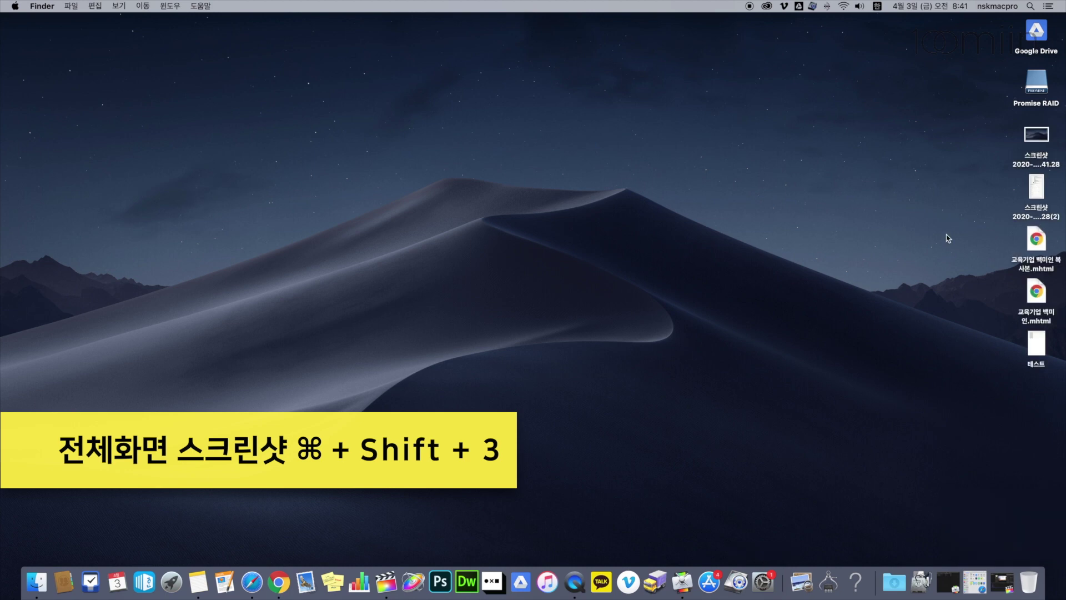
left_click(1038, 192)
left_click(1041, 144)
left_click(1040, 193)
left_click(519, 229)
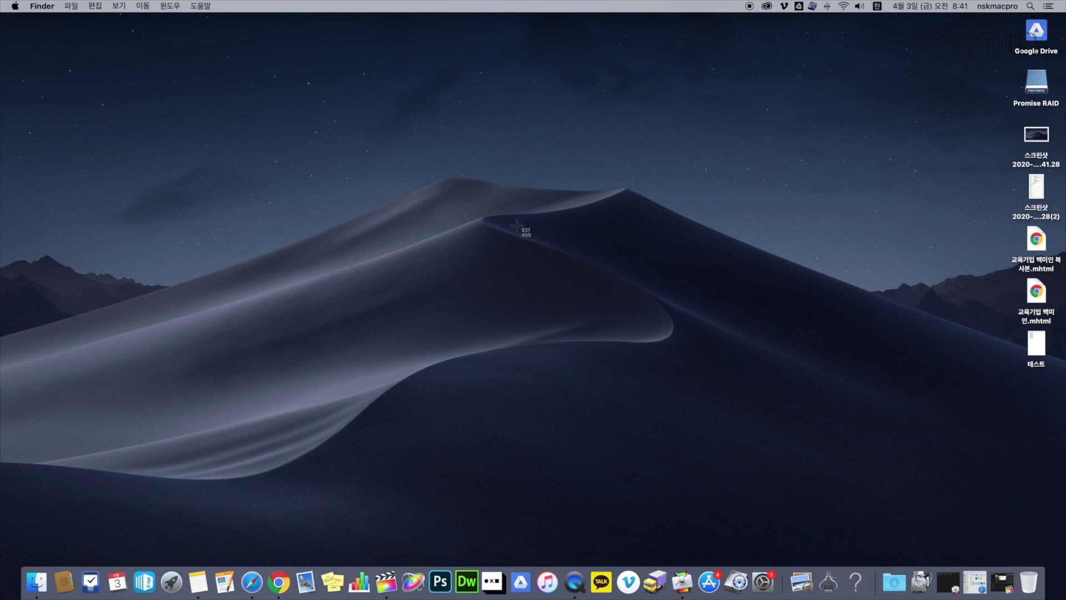
- Capture a screenshot of a rectangular area in the middle of the desktop and drop its floating thumbnail onto the desktop as a file
key("super+shift+4")
left_click_drag(285, 142, 615, 398)
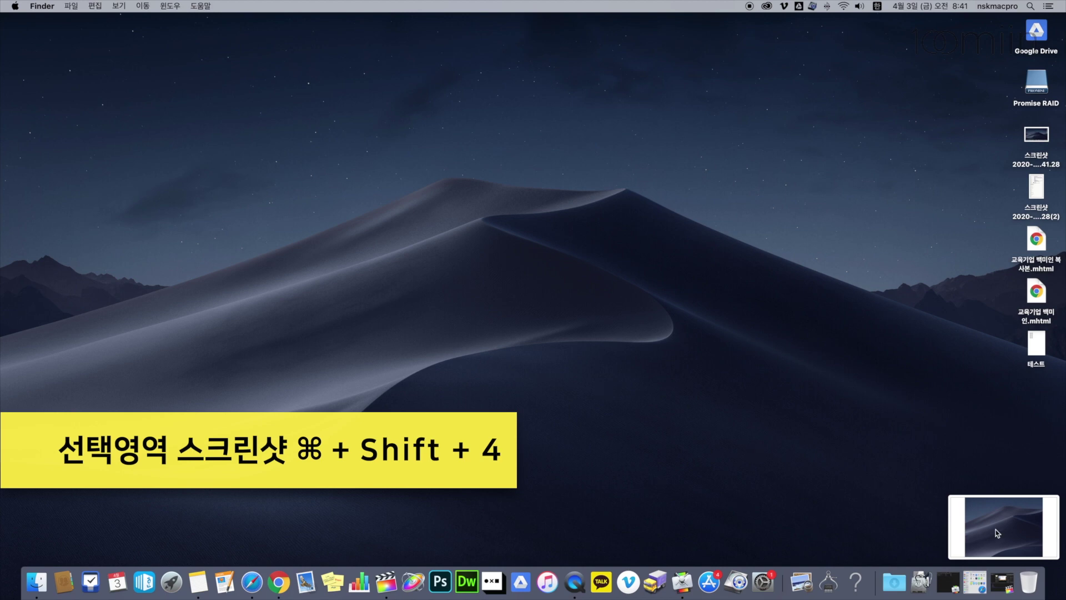
left_click_drag(1016, 530, 934, 287)
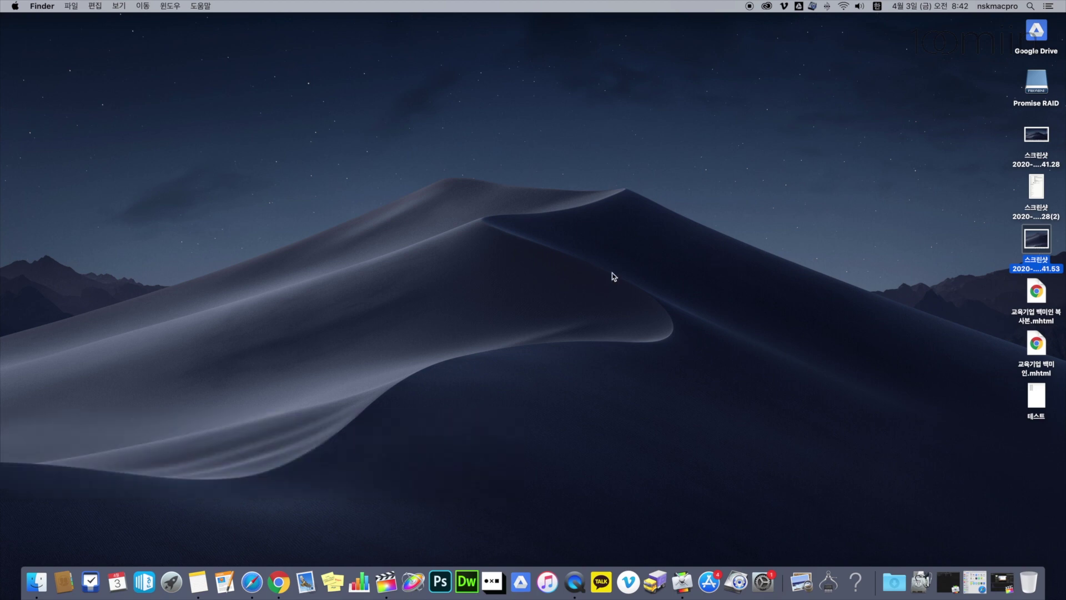
- Use the screen capture tool to shrink the selected area slightly, capture it, and drop the floating thumbnail onto the desktop
key("super+shift+5")
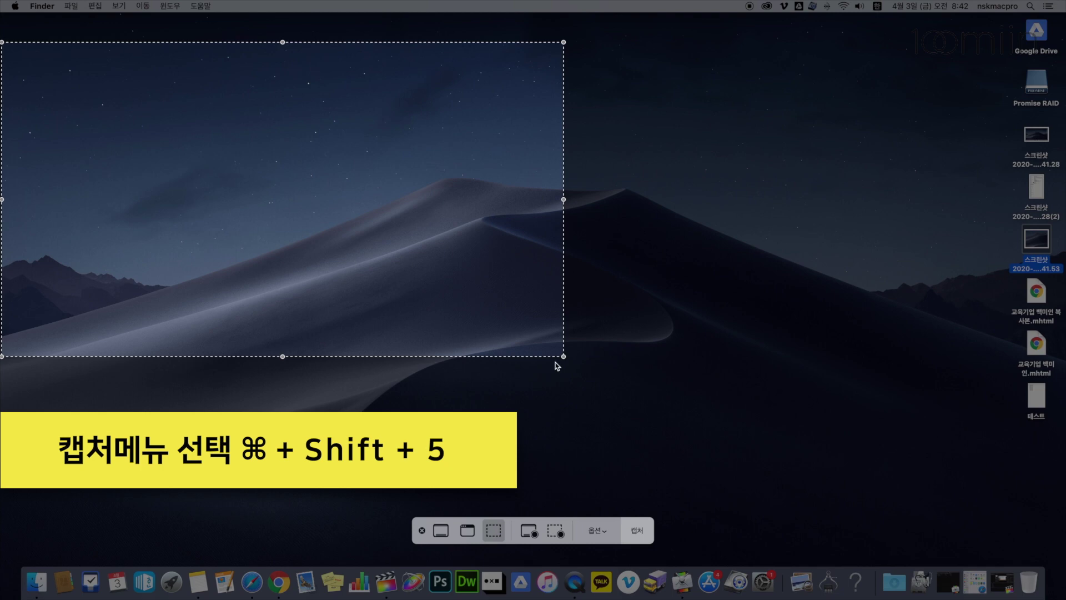
left_click_drag(564, 357, 536, 331)
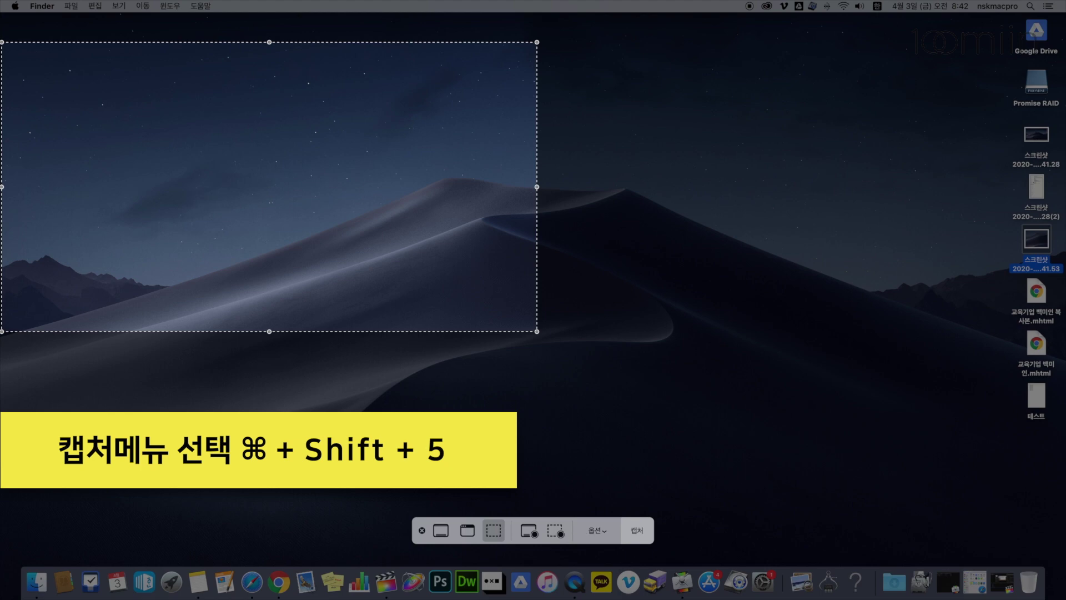
left_click(496, 533)
left_click(643, 529)
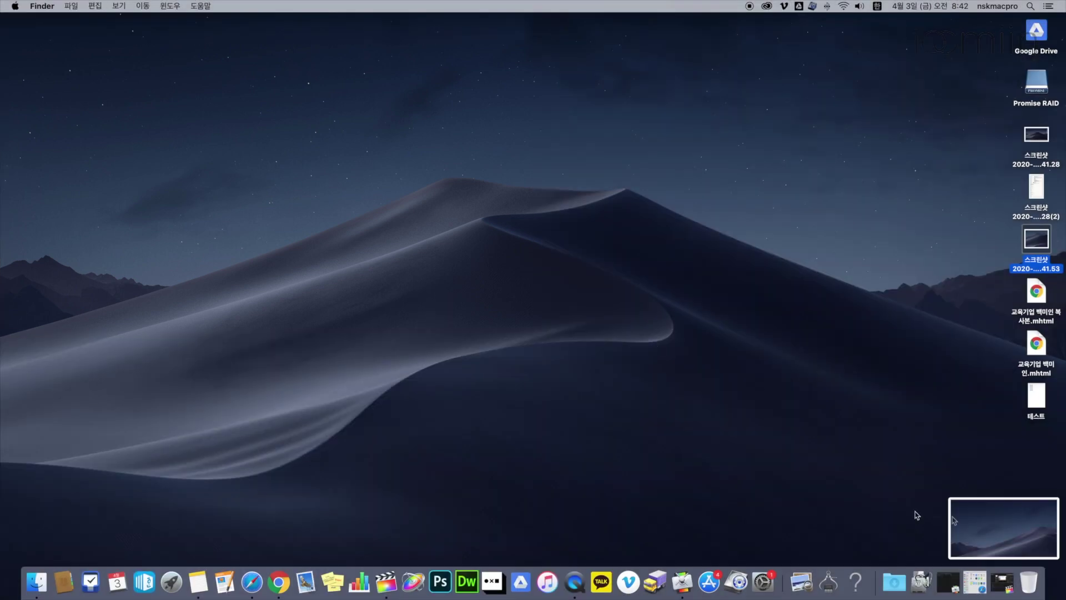
left_click_drag(974, 519, 888, 383)
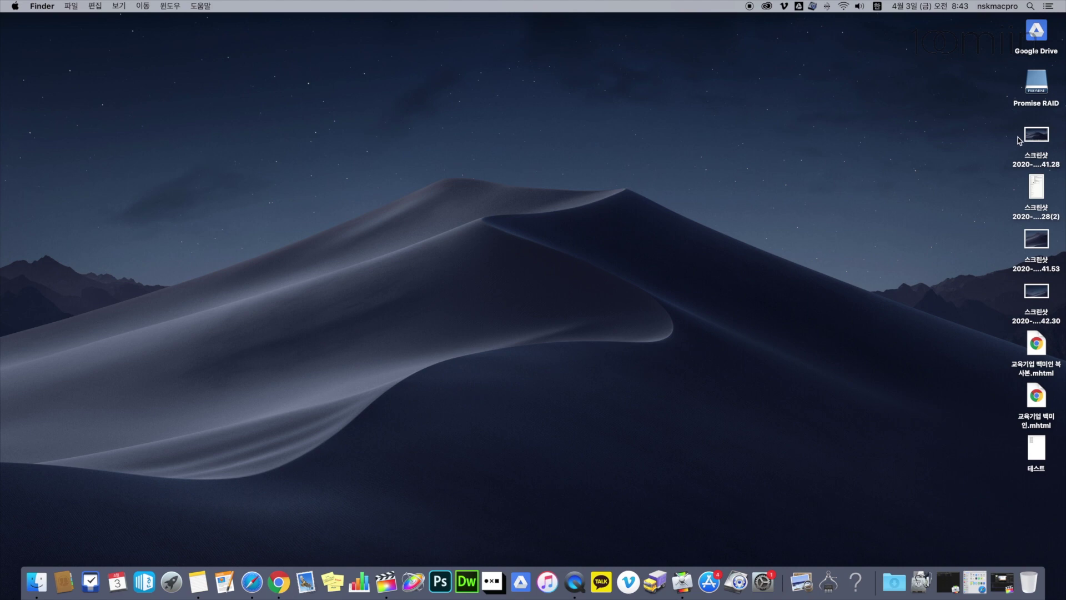
- Move all four 스크린샷 files from the desktop to the trash one after another
left_click(1034, 137)
key("super+BackSpace")
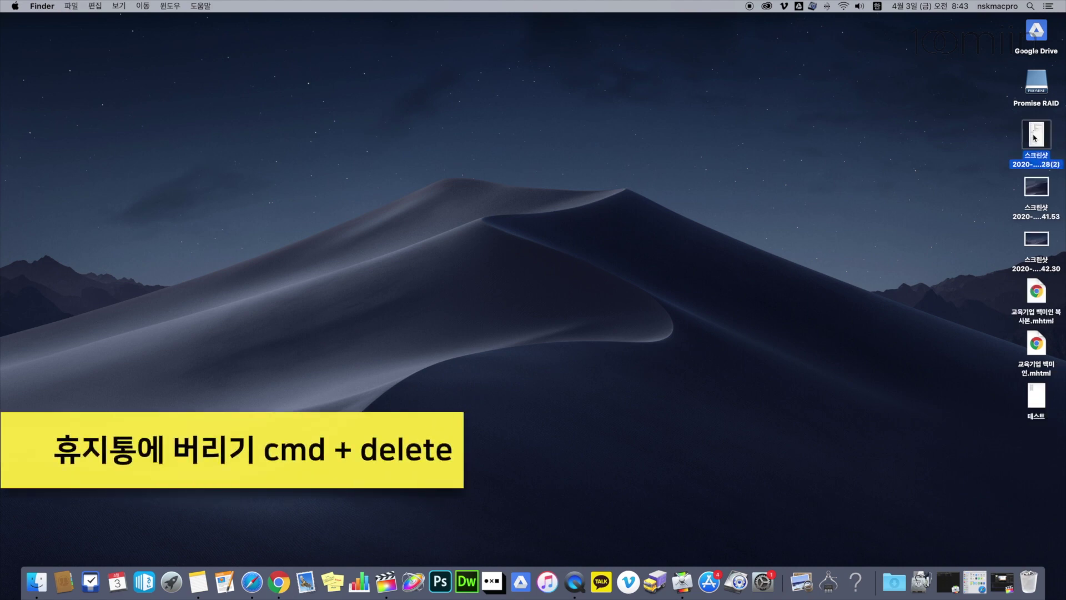
left_click_drag(1034, 137, 1028, 588)
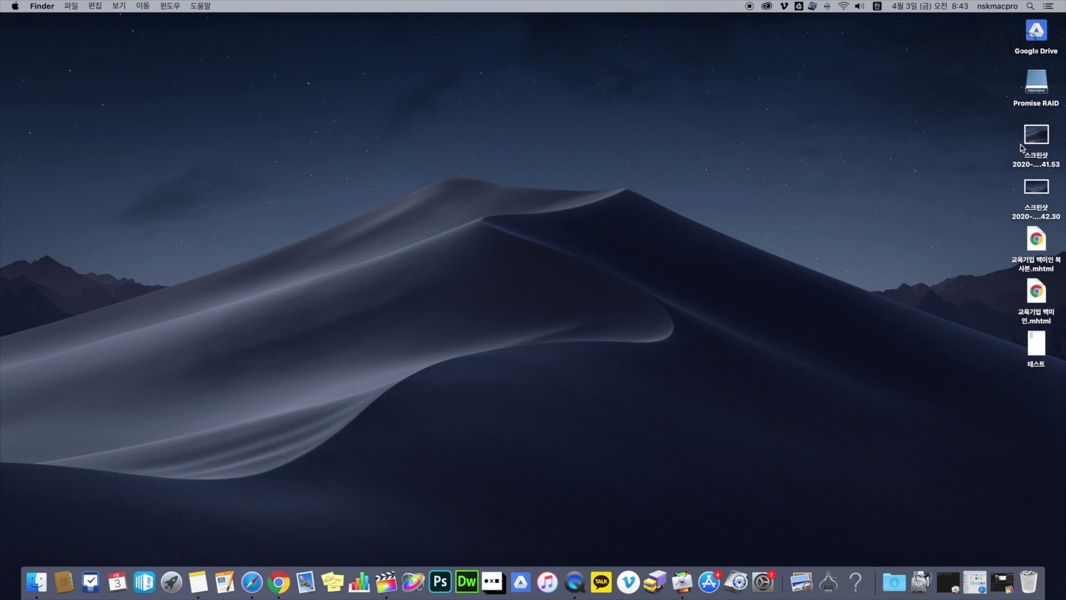
left_click_drag(1017, 138, 1028, 578)
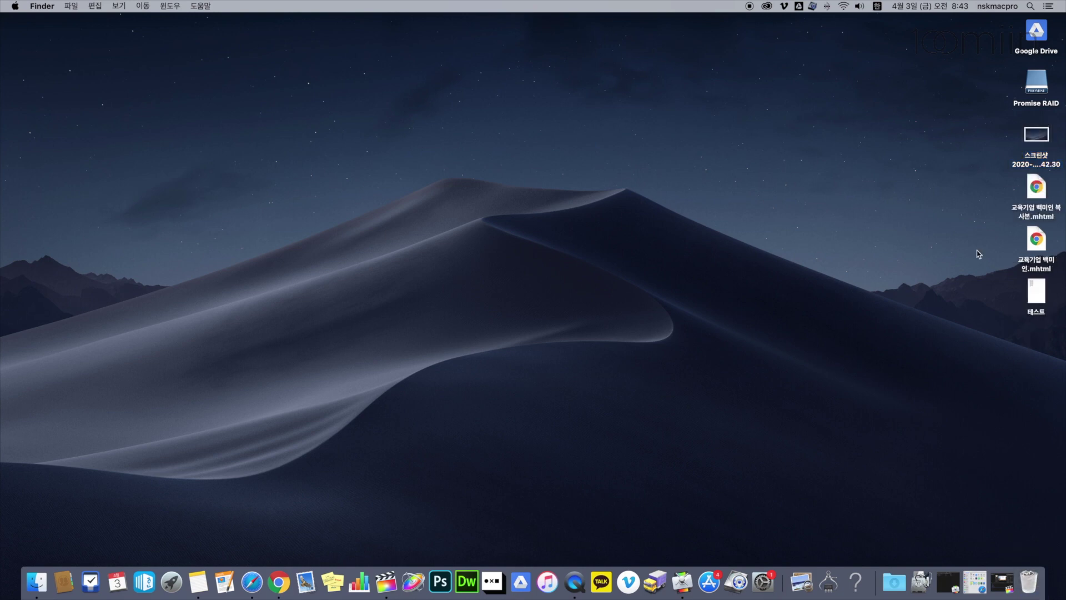
left_click(1031, 139)
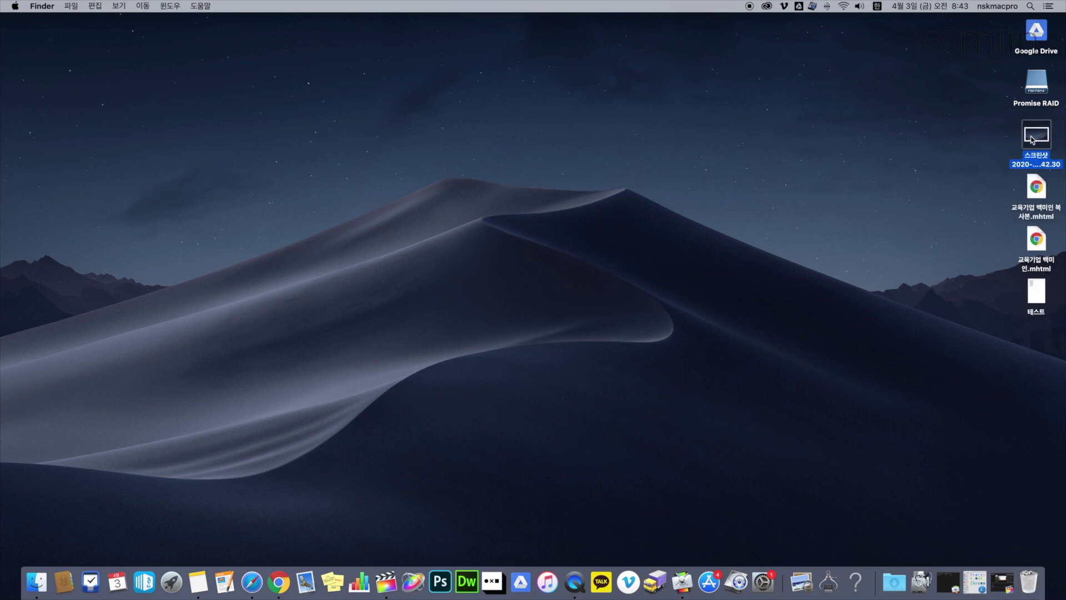
key("super+BackSpace")
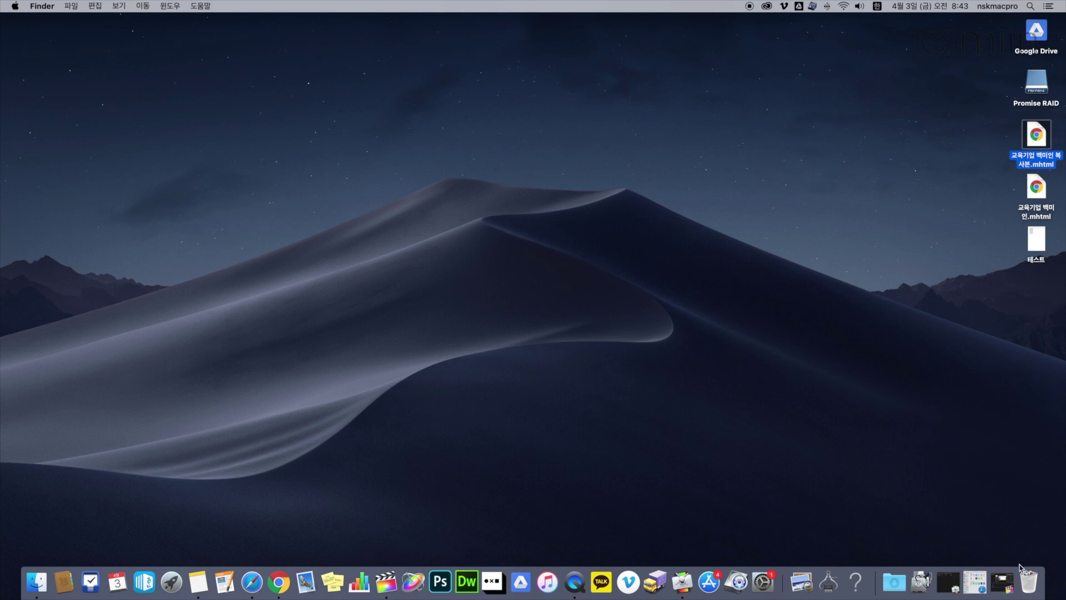
- Clear the desktop selection and permanently empty the trash of the discarded screenshots
left_click(893, 489)
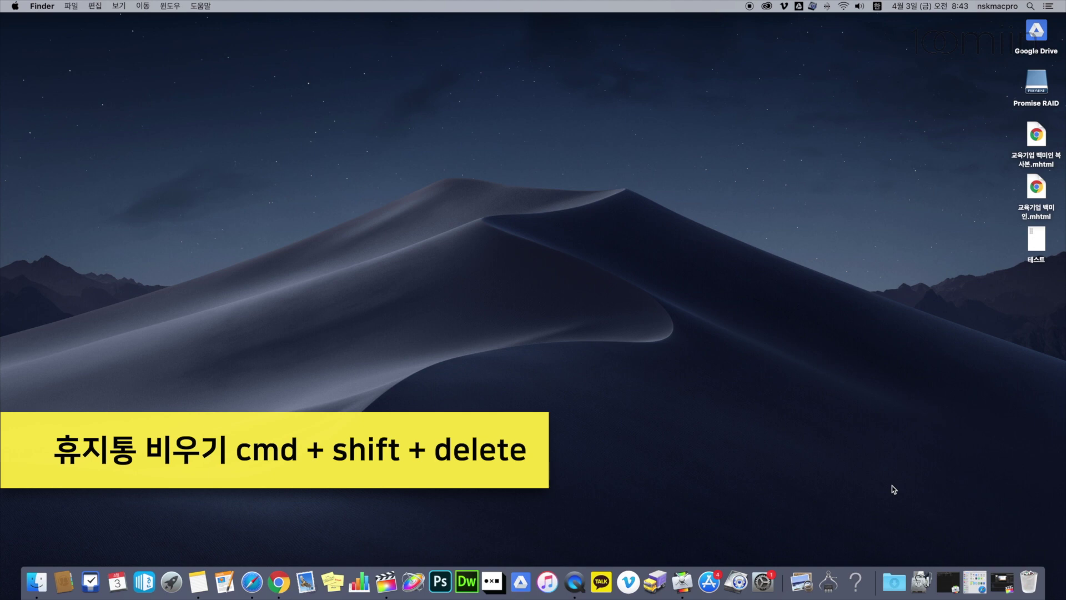
key("super+shift+BackSpace")
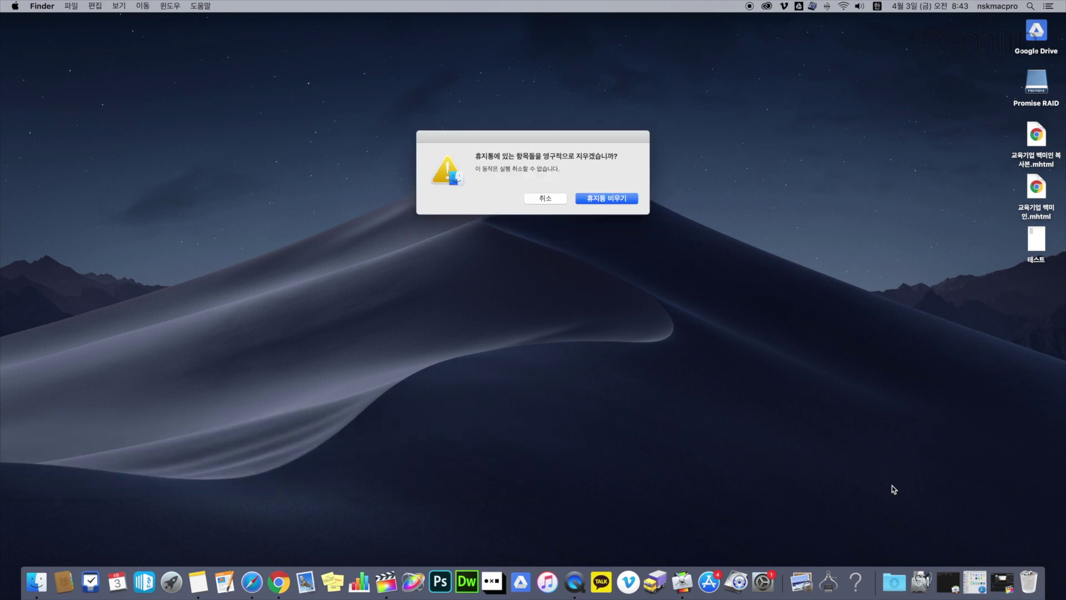
key("Return")
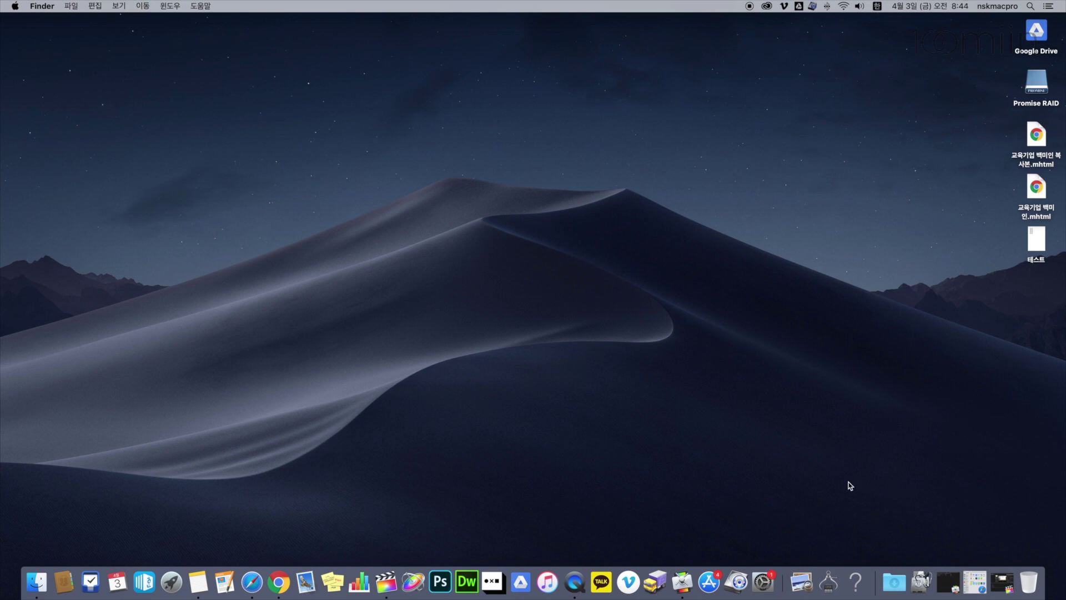
- Switch to Safari, look up the word "allegories" from the Gustav Klimt article in the built-in dictionary, and dismiss the definition
left_click(251, 581)
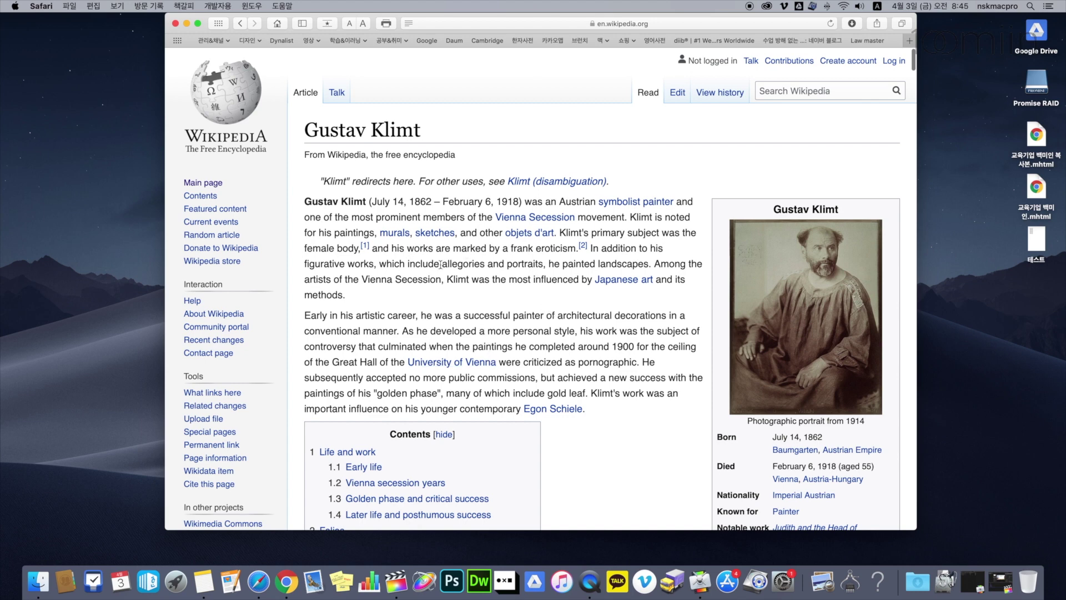
left_click_drag(442, 265, 484, 267)
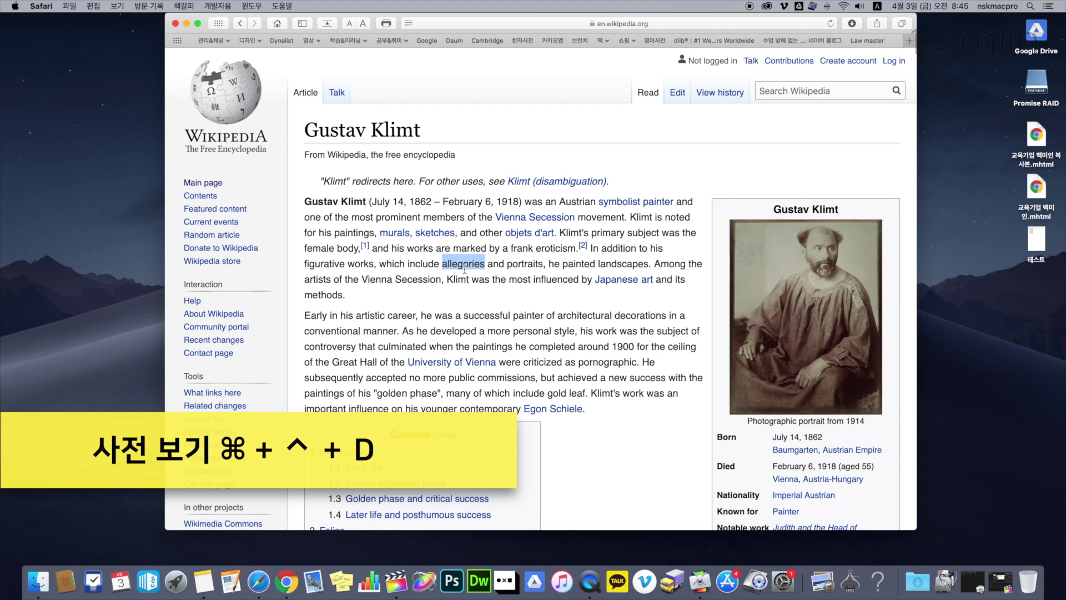
key("ctrl+super+d")
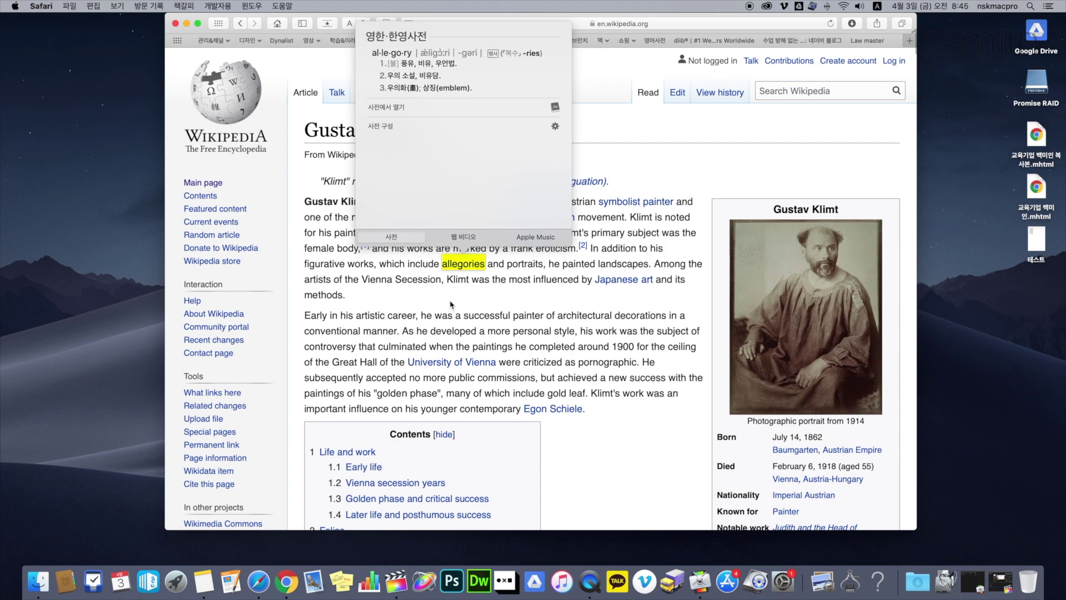
left_click(477, 298)
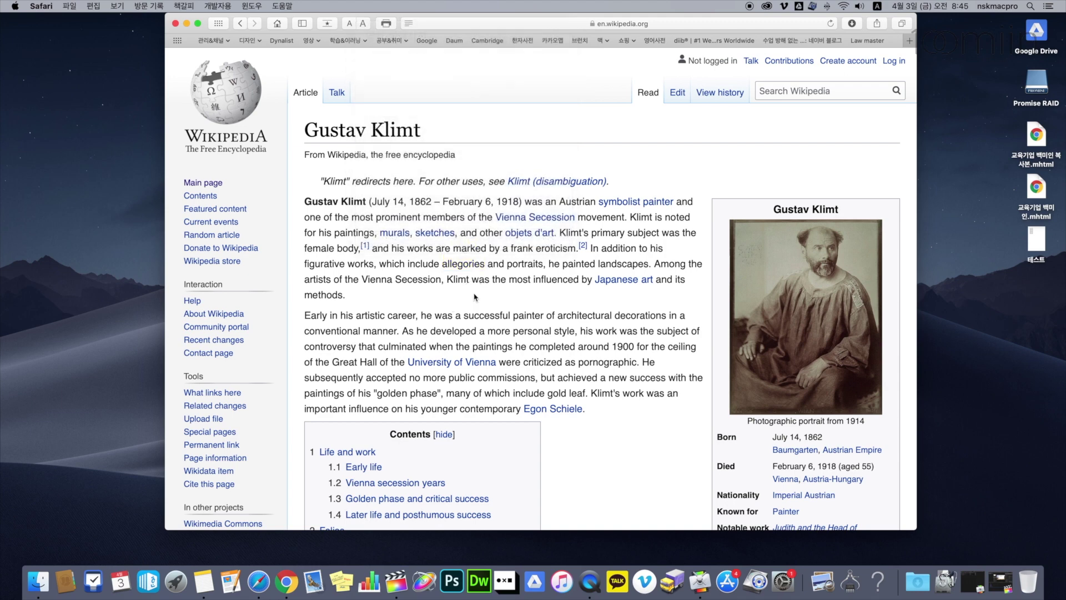
- Select the opening of the Gustav Klimt article through "for his paintings" and have the selected text read aloud
mouse_move(305, 201)
left_mouse_down()
mouse_move(385, 228)
mouse_move(572, 248)
mouse_move(429, 279)
mouse_move(688, 201)
mouse_move(351, 228)
mouse_move(483, 213)
mouse_move(342, 217)
mouse_move(380, 233)
mouse_move(362, 232)
left_mouse_up()
right_click(362, 229)
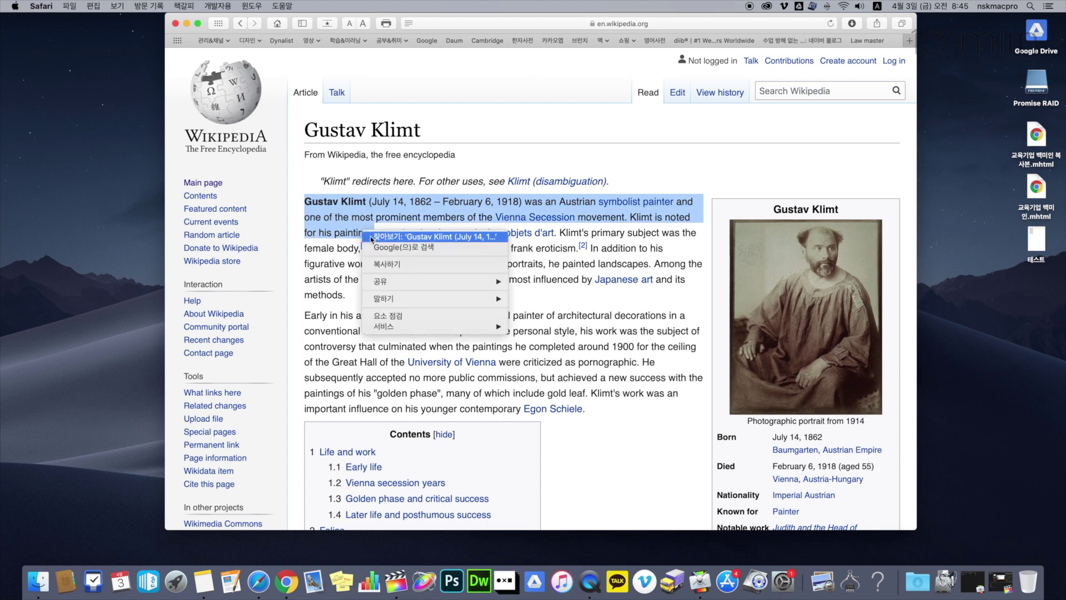
mouse_move(395, 300)
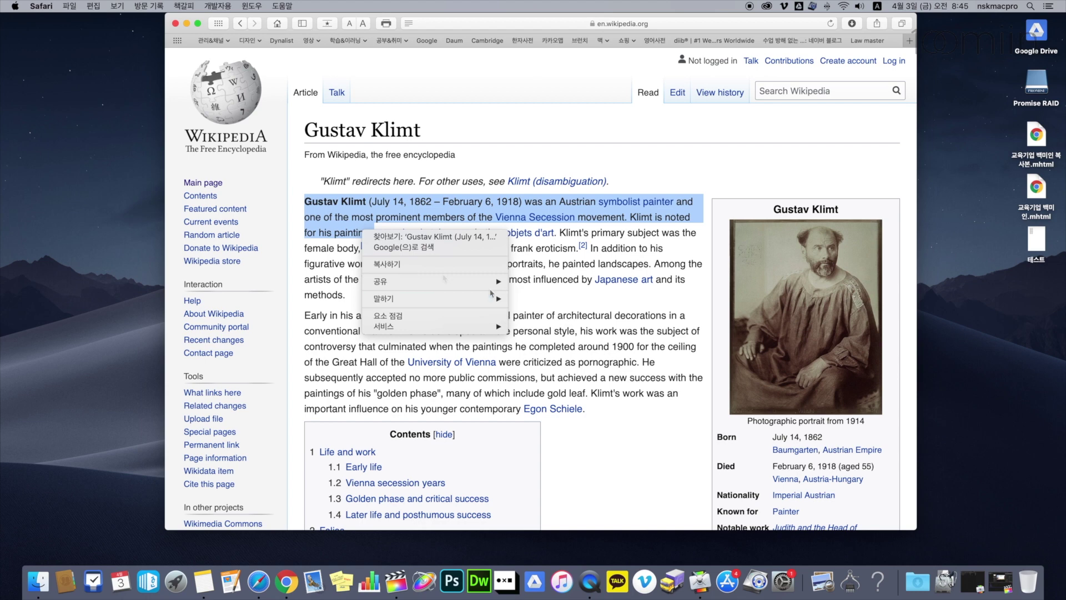
left_click(357, 203)
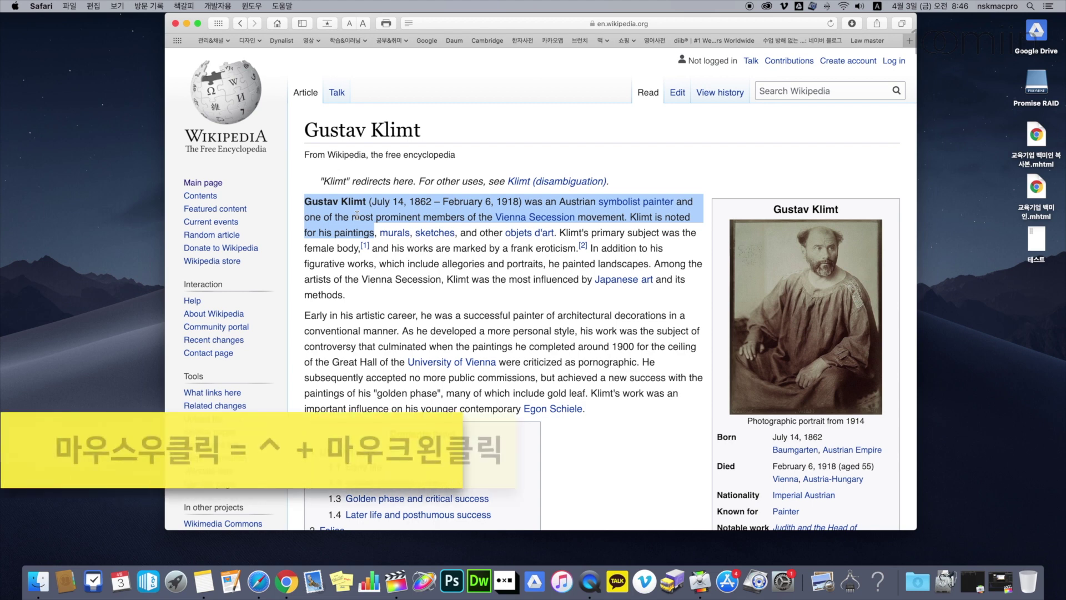
left_click(357, 215, "ctrl")
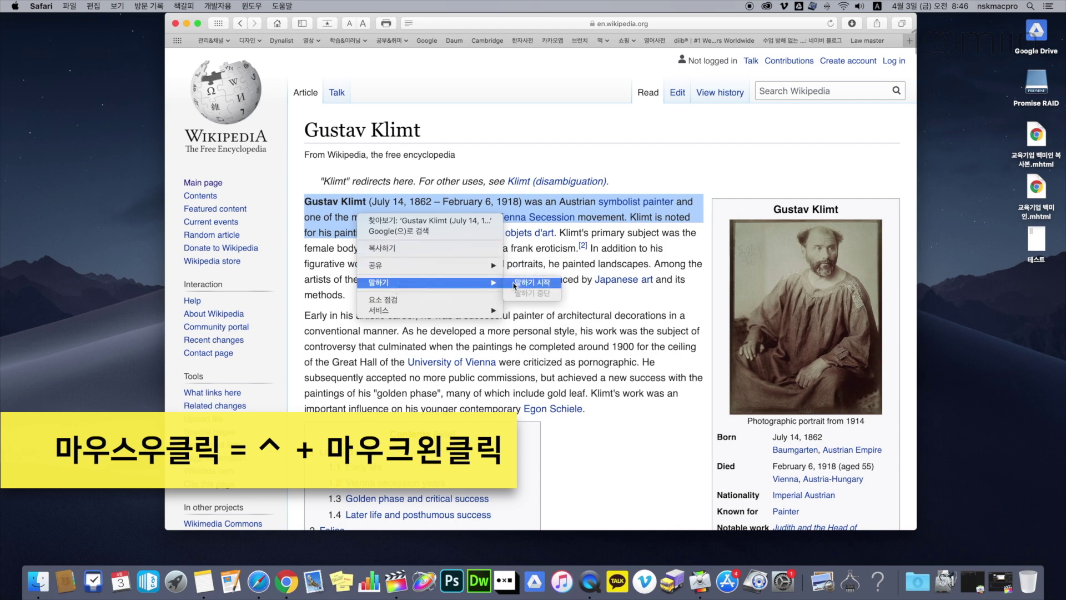
left_click(508, 285)
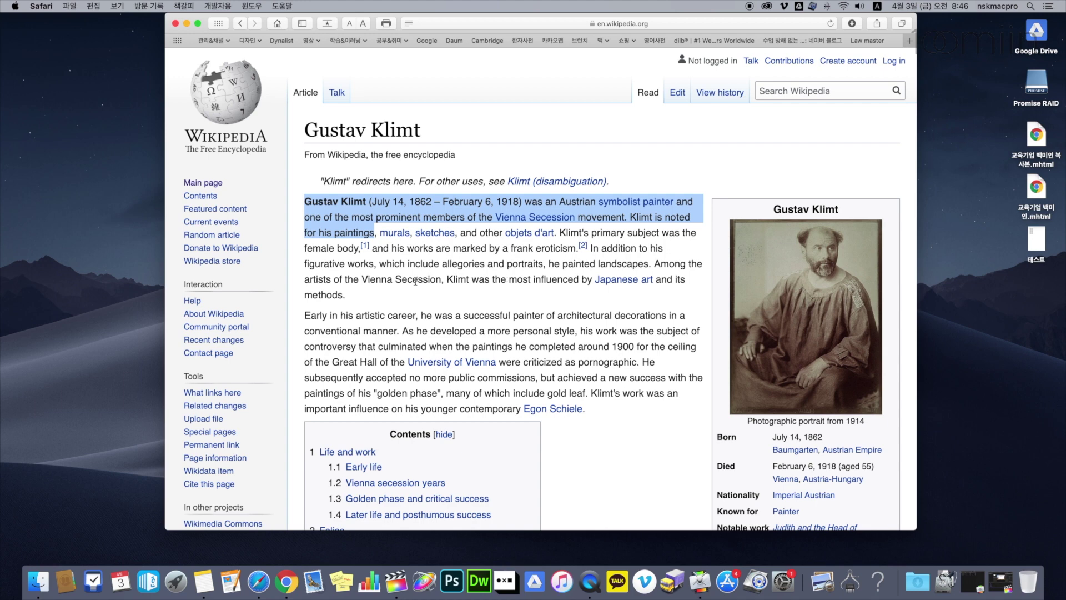
- In the 손쉬운 사용 speech settings of 시스템 환경설정, set the system voice to Kate, preview it, and close the settings
left_click(782, 580)
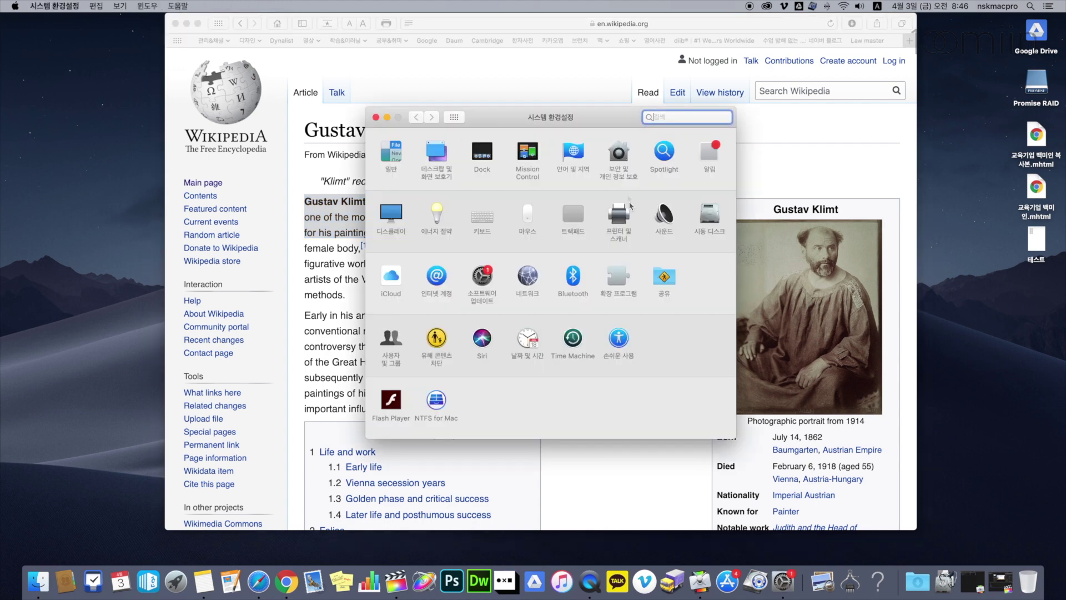
left_click(617, 337)
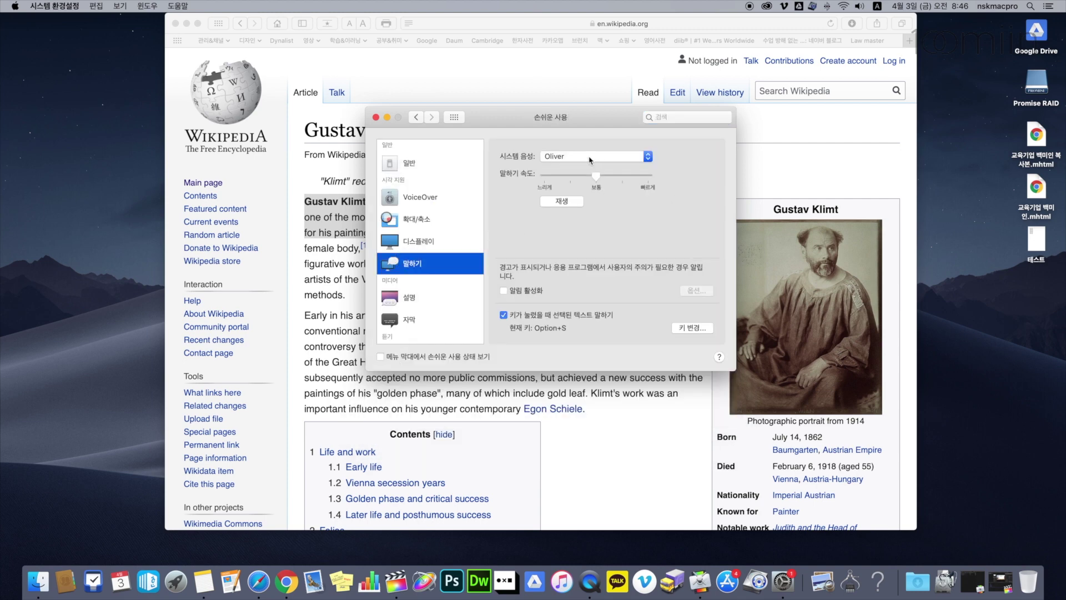
left_click(589, 157)
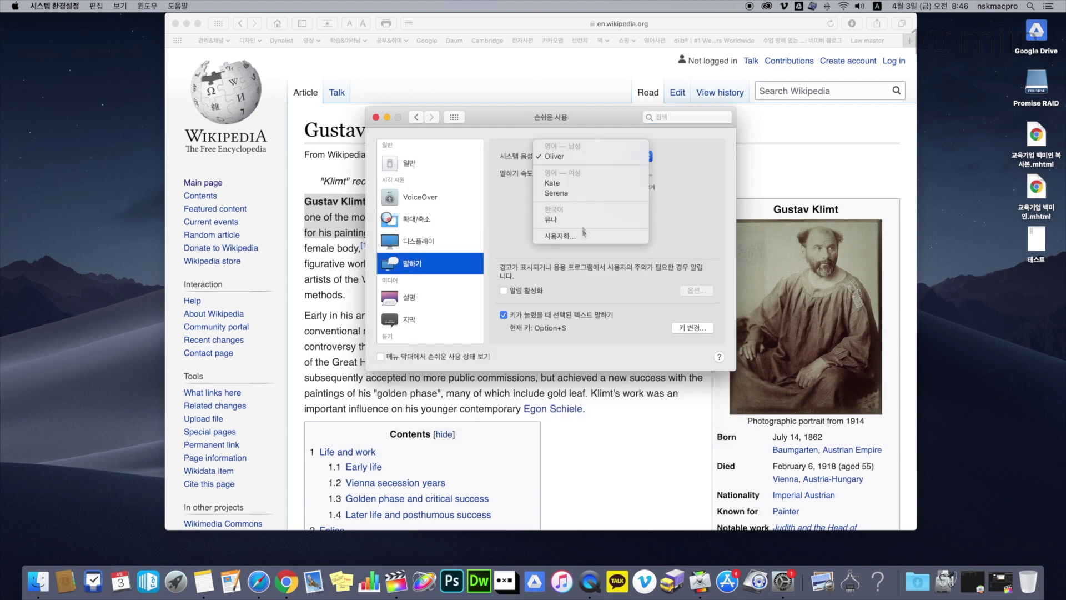
left_click(575, 184)
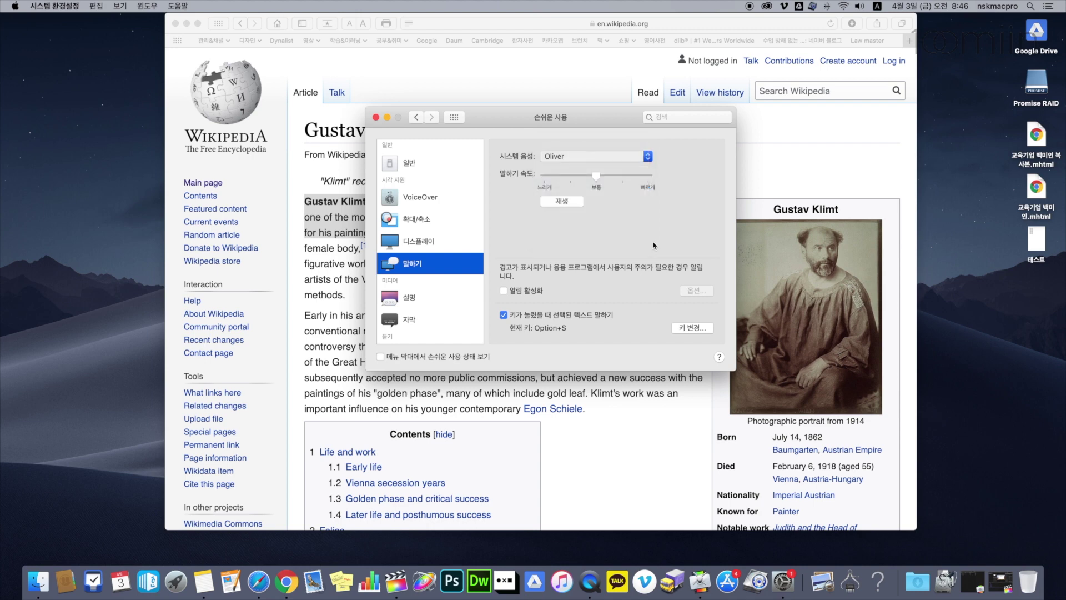
left_click(570, 203)
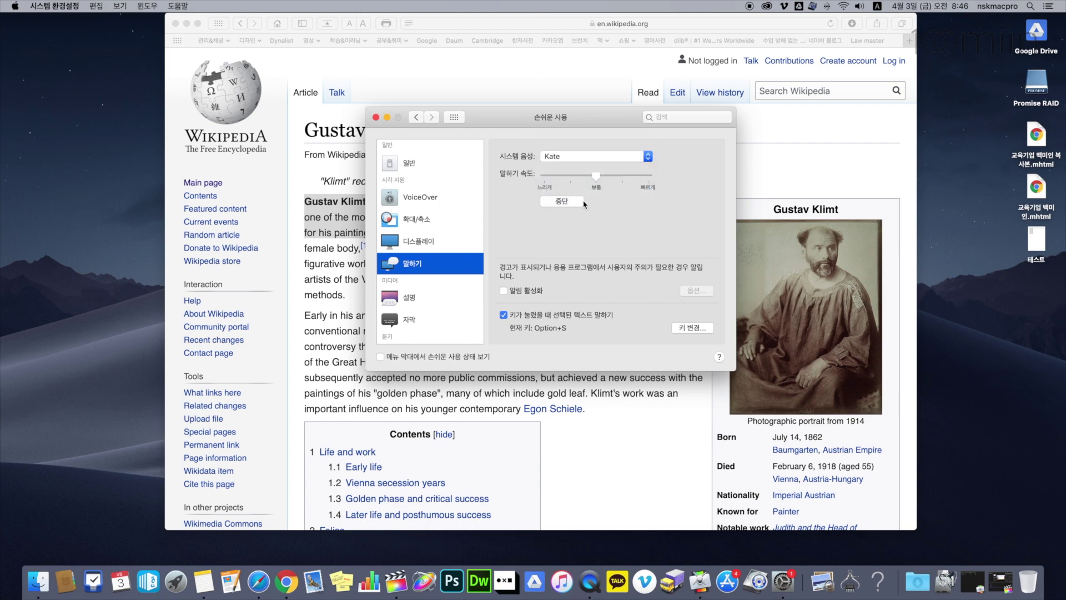
left_click(561, 200)
left_click(377, 117)
- Clear the text selection and select the words "Klimt" redirects here in the note above the article's first paragraph
left_click(357, 182)
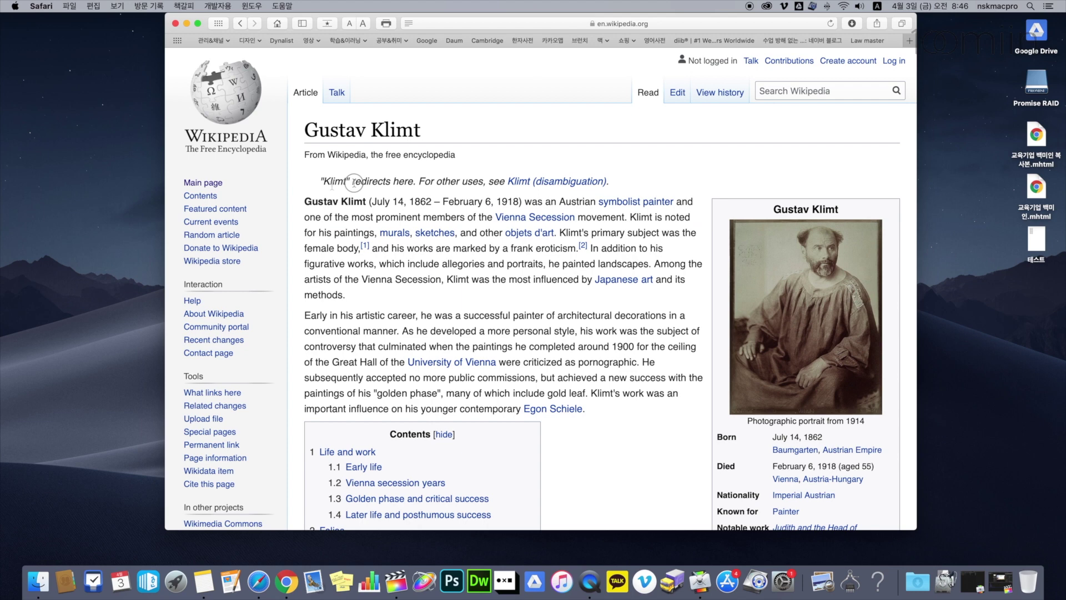
left_click_drag(321, 182, 412, 185)
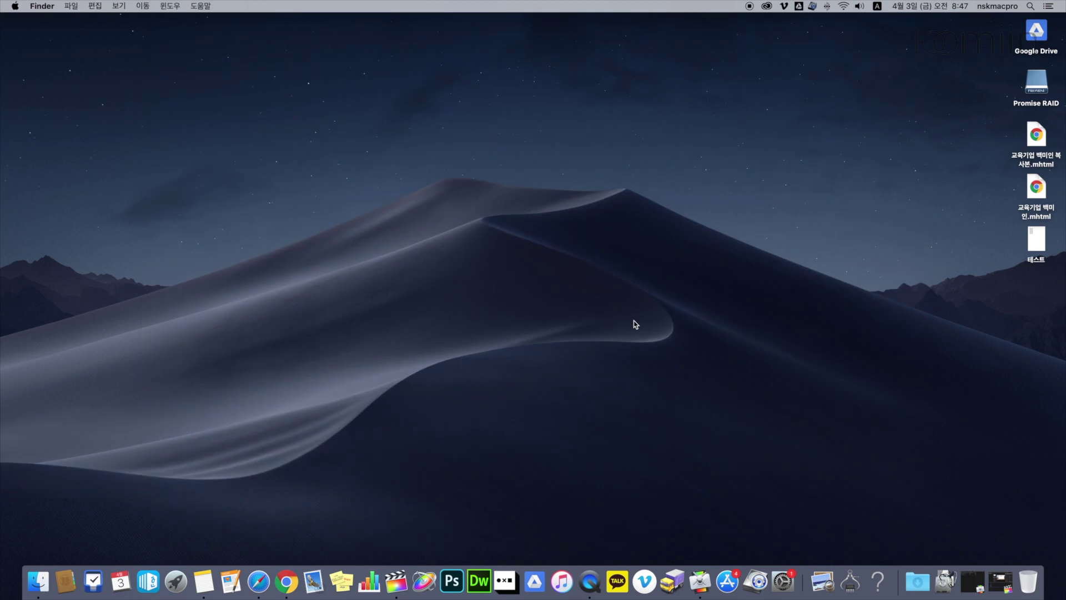
- Show the file information of the 테스트 document on the desktop and close the information window
left_click(1028, 248)
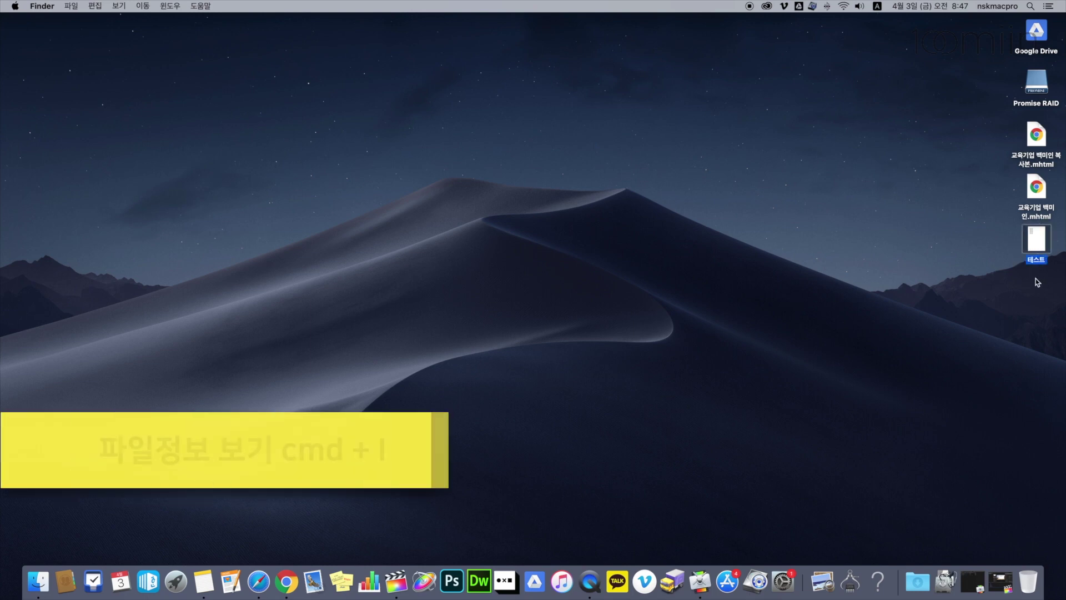
key("super+i")
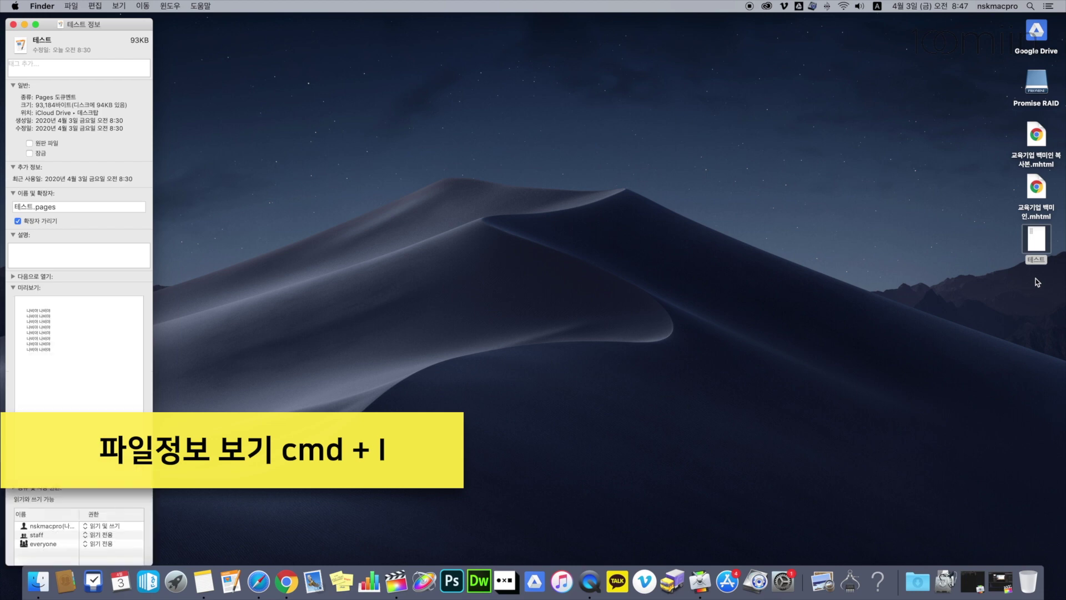
key("super+w")
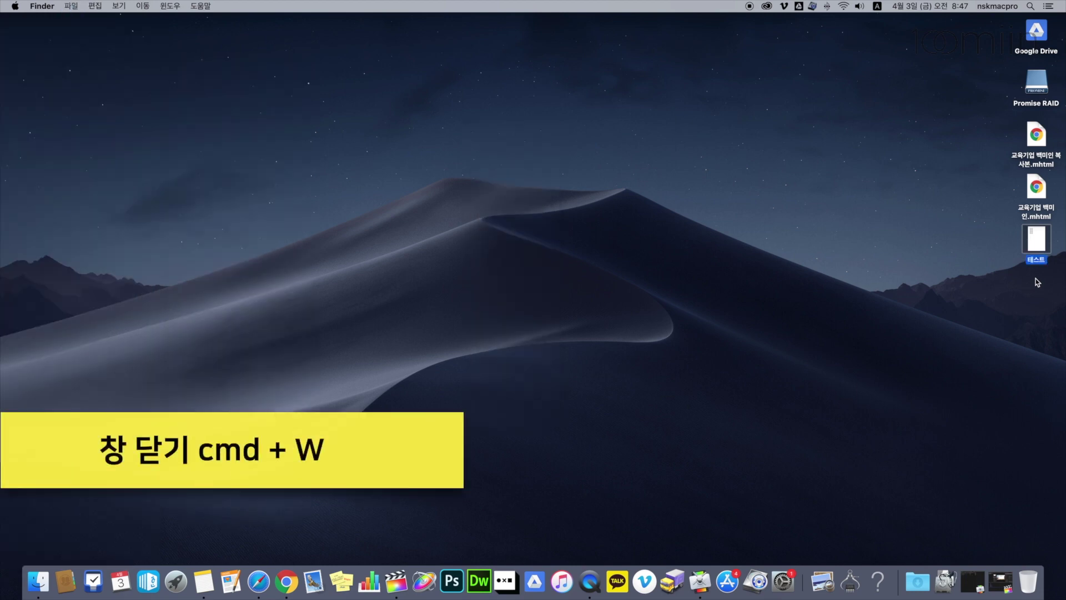
- Move the 테스트 document to the trash and permanently empty the trash
key("super+BackSpace")
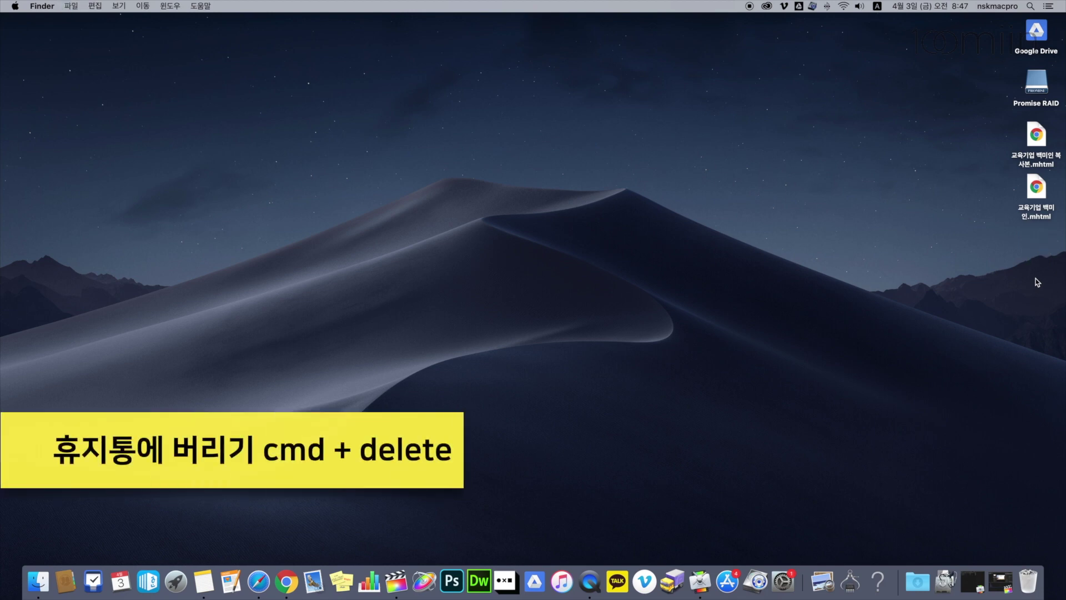
key("super+shift+BackSpace")
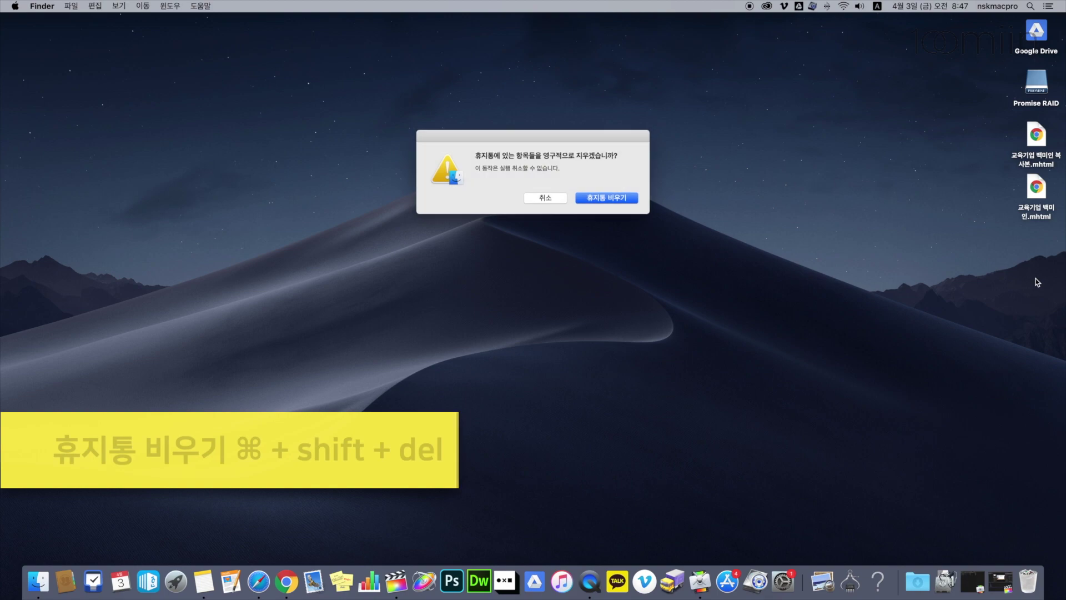
key("Return")
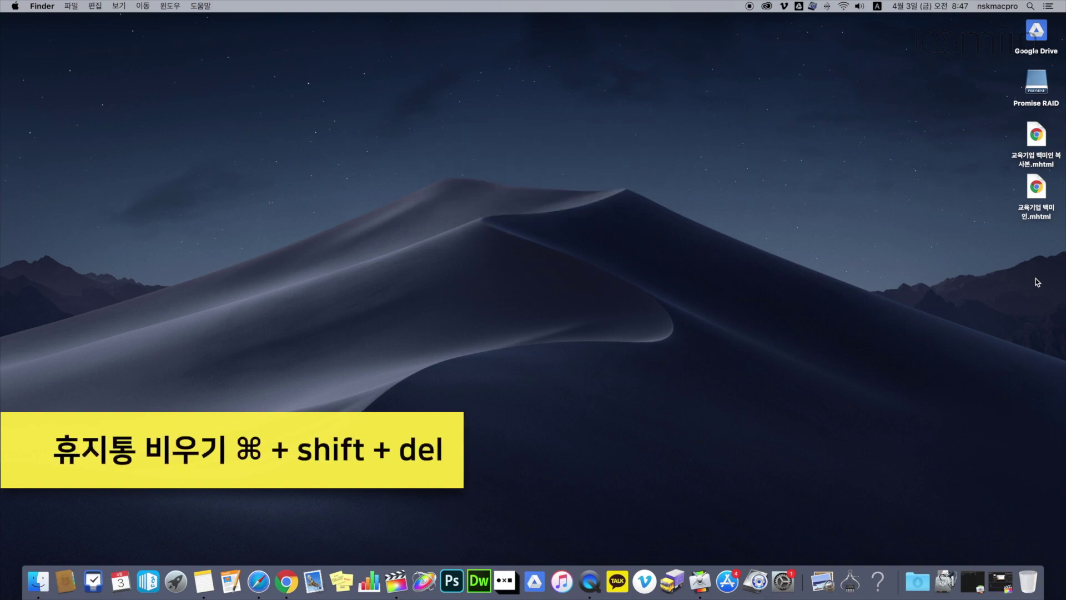